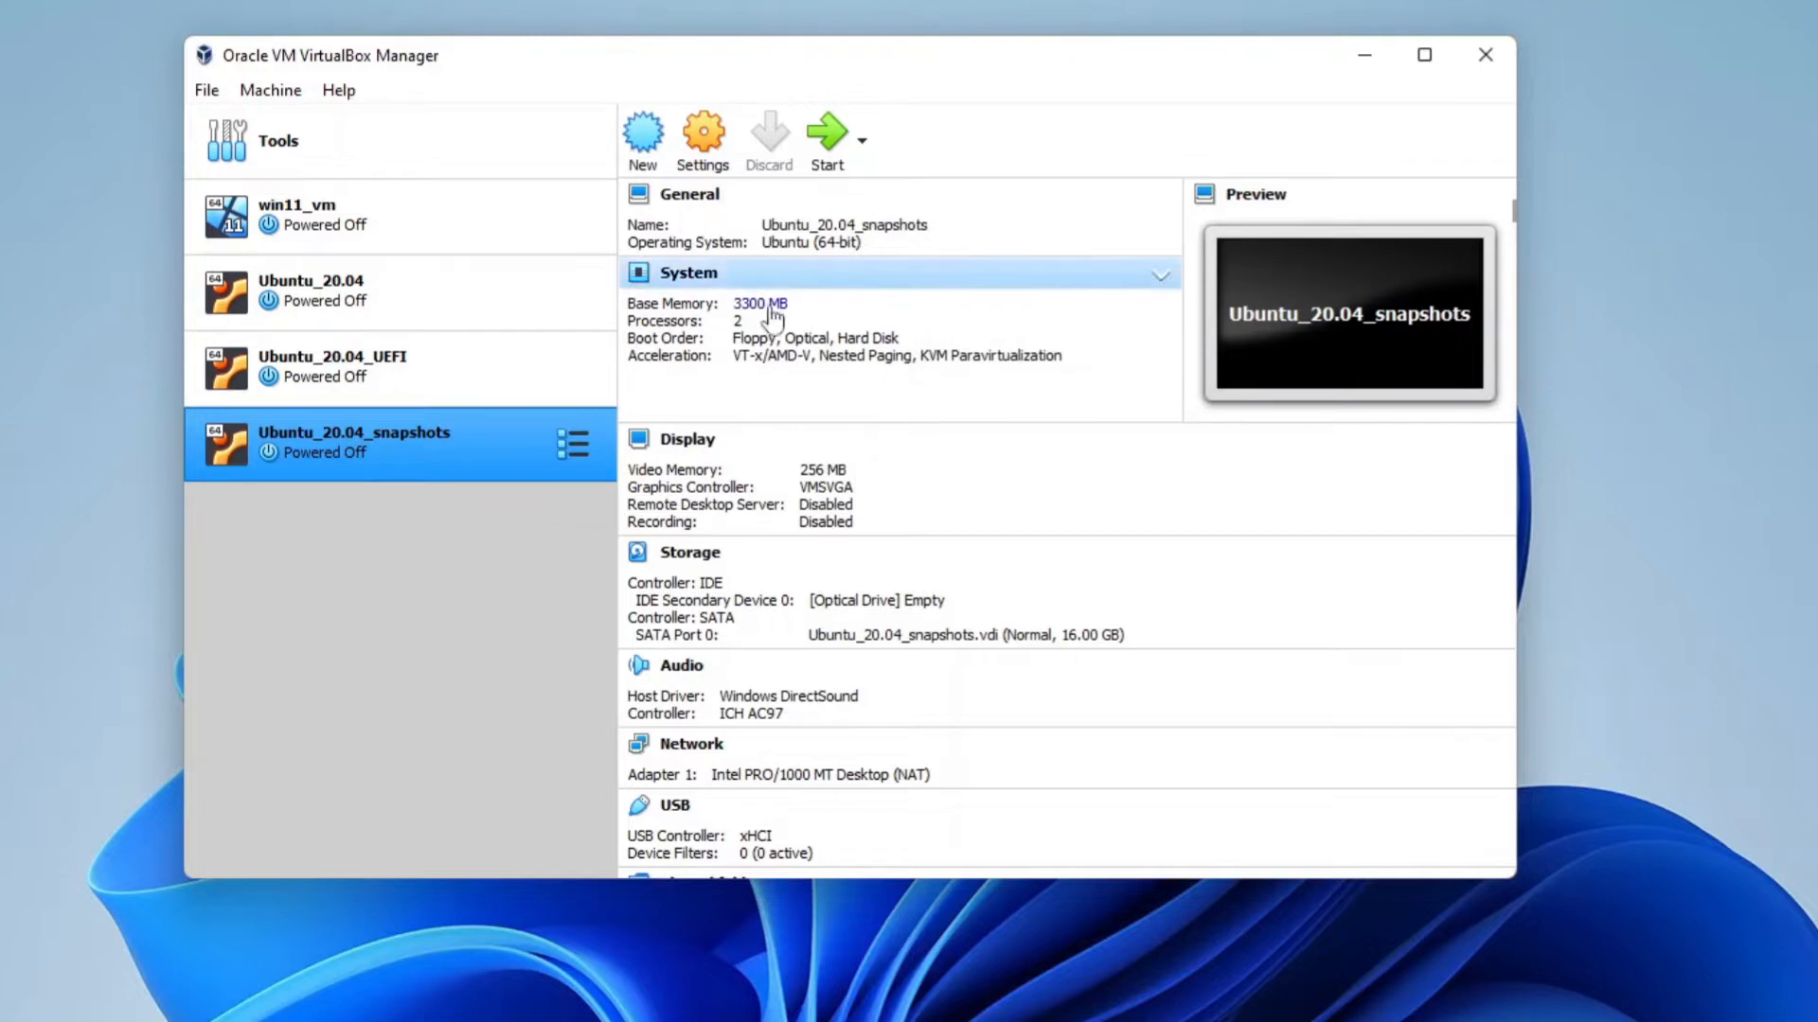
Open the Ubuntu_20.04_snapshots machine's snapshot view and take a snapshot named 3300 RAM
left_click(572, 445)
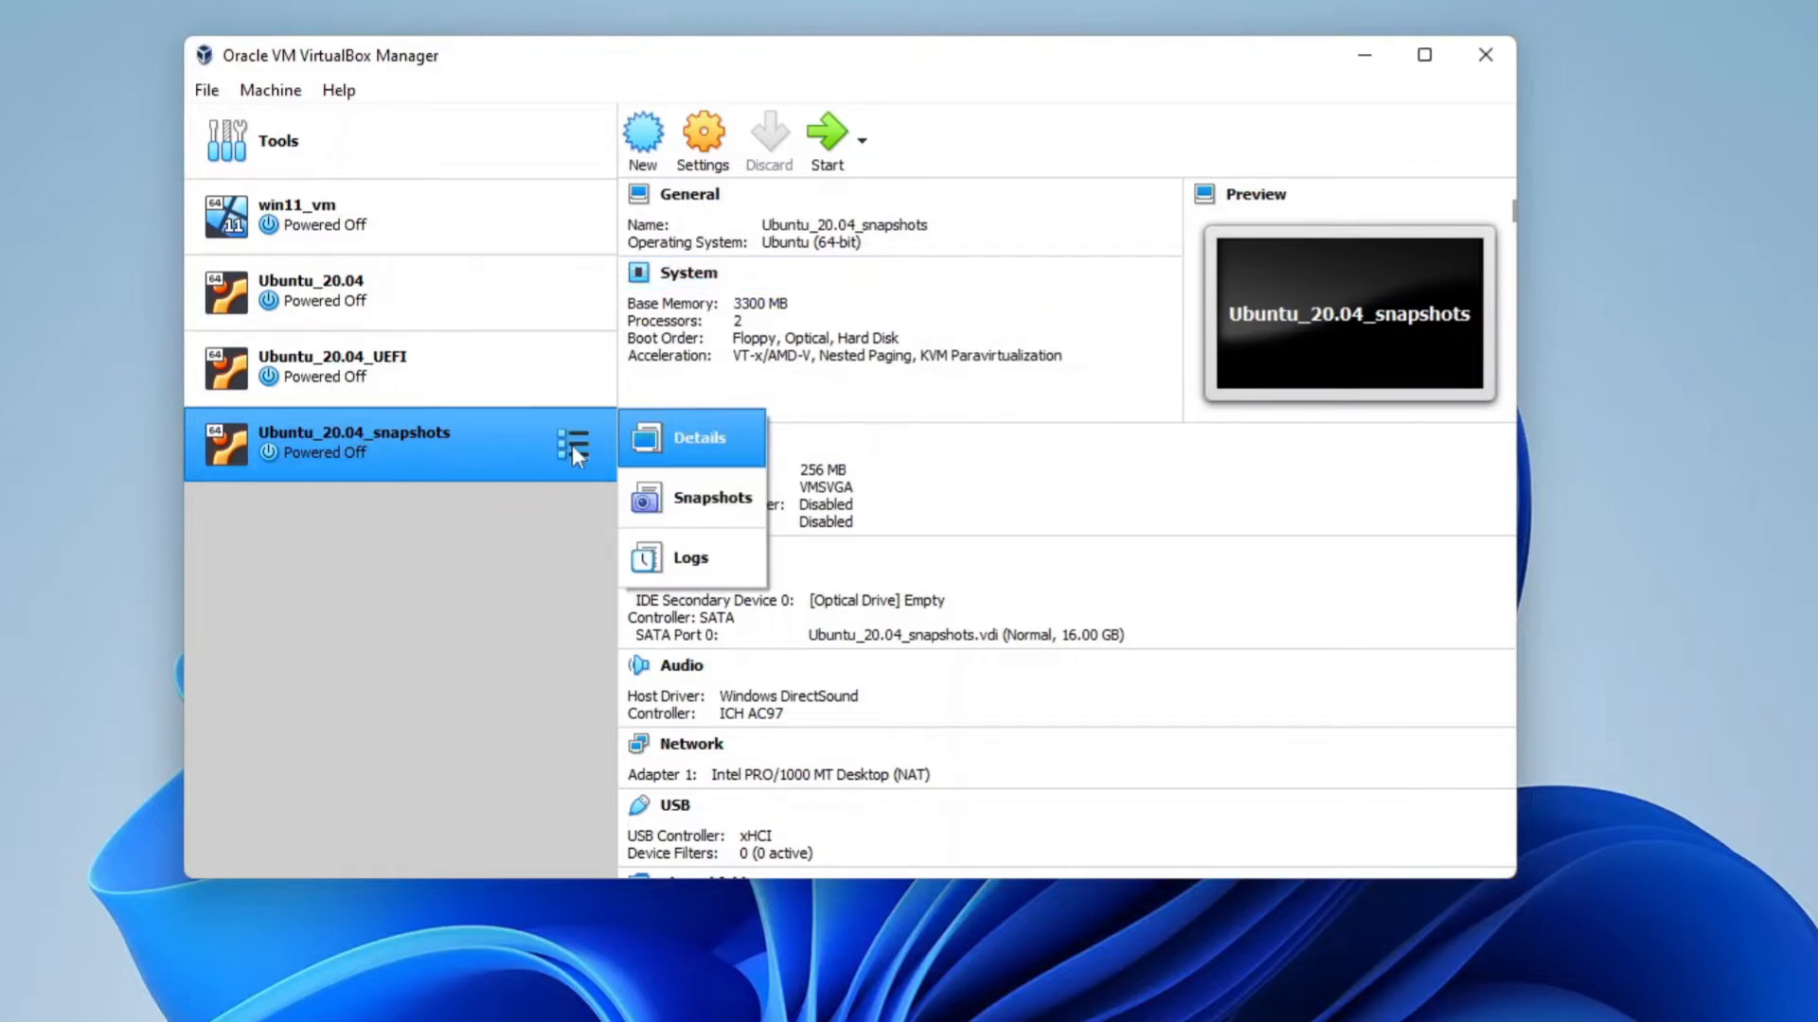
left_click(662, 497)
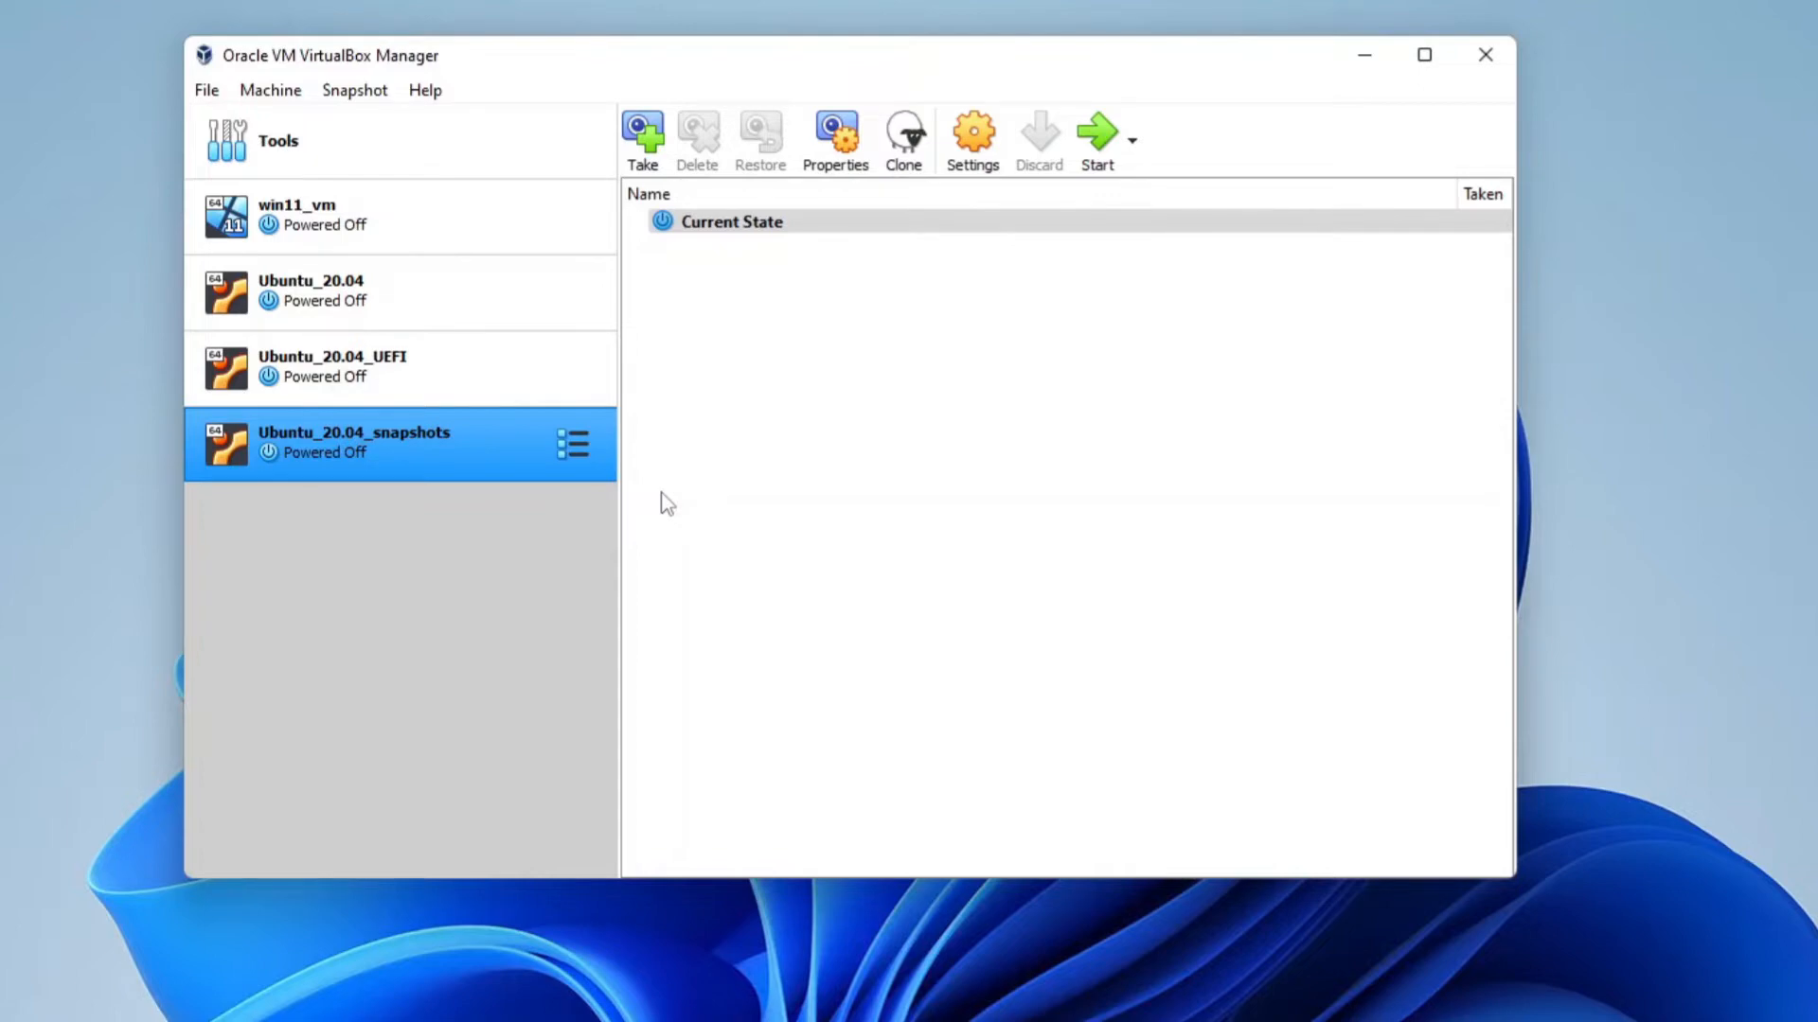
left_click(638, 137)
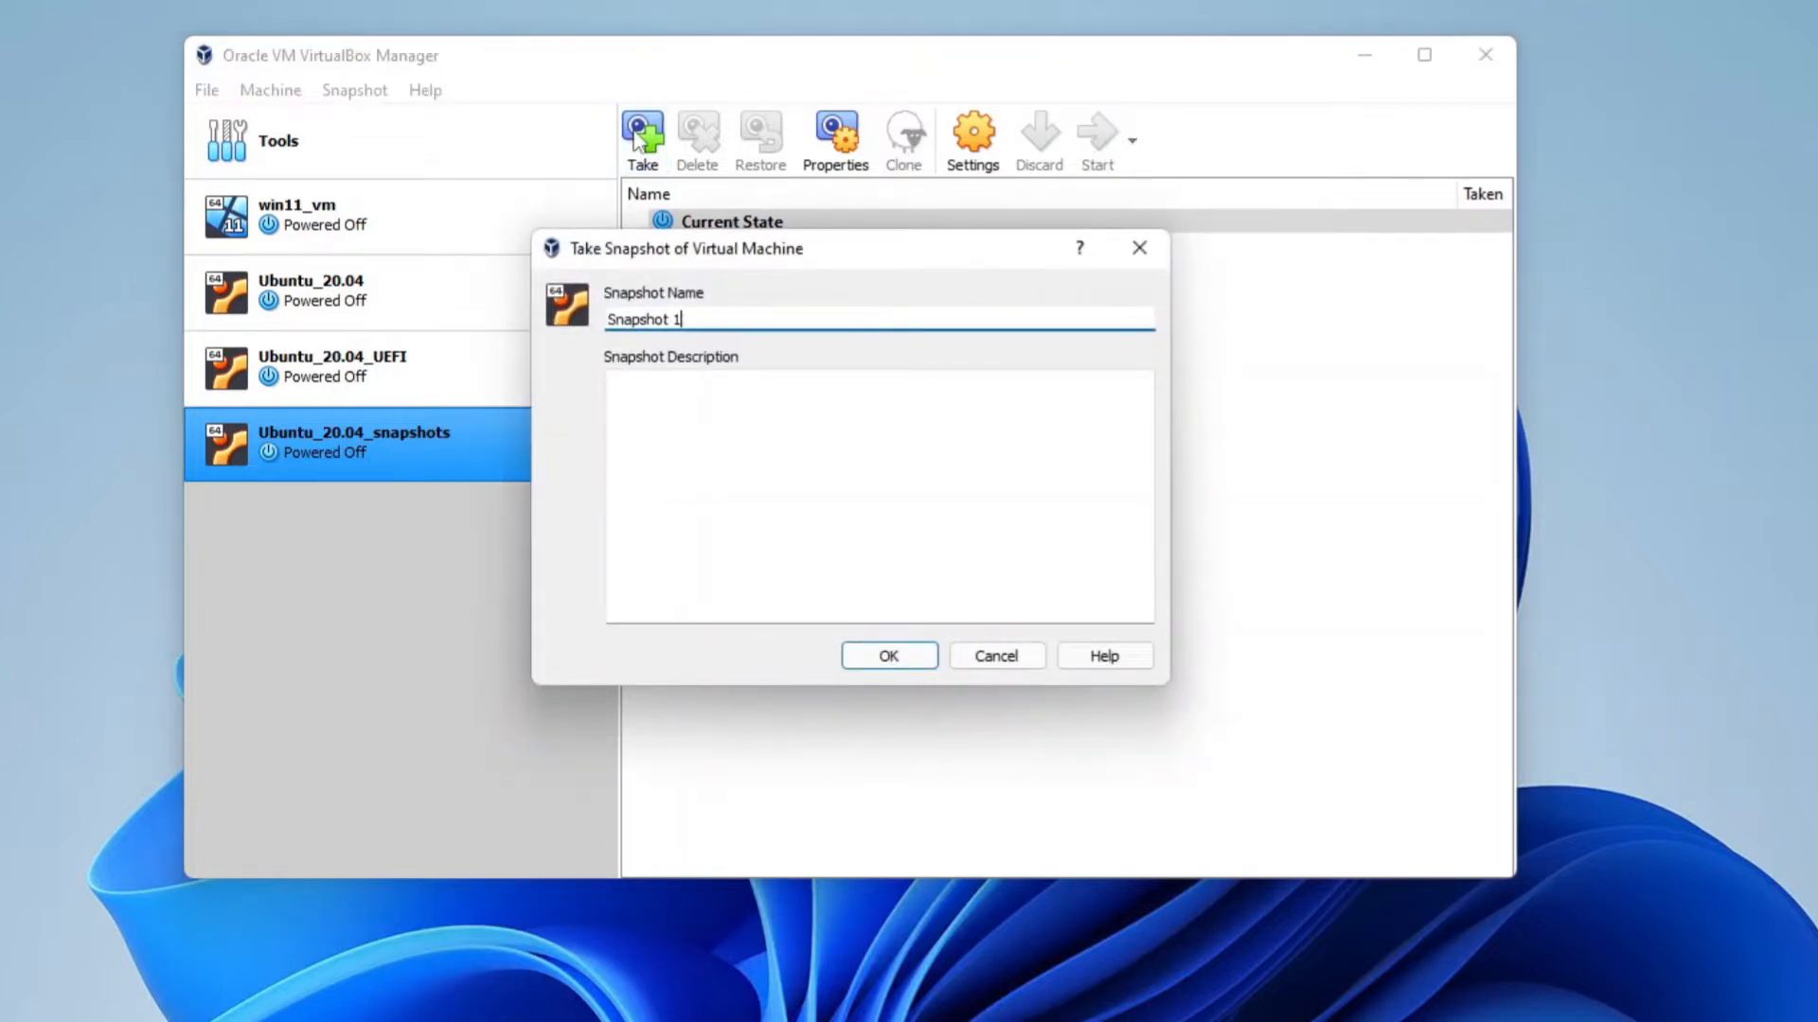
key("alt+n")
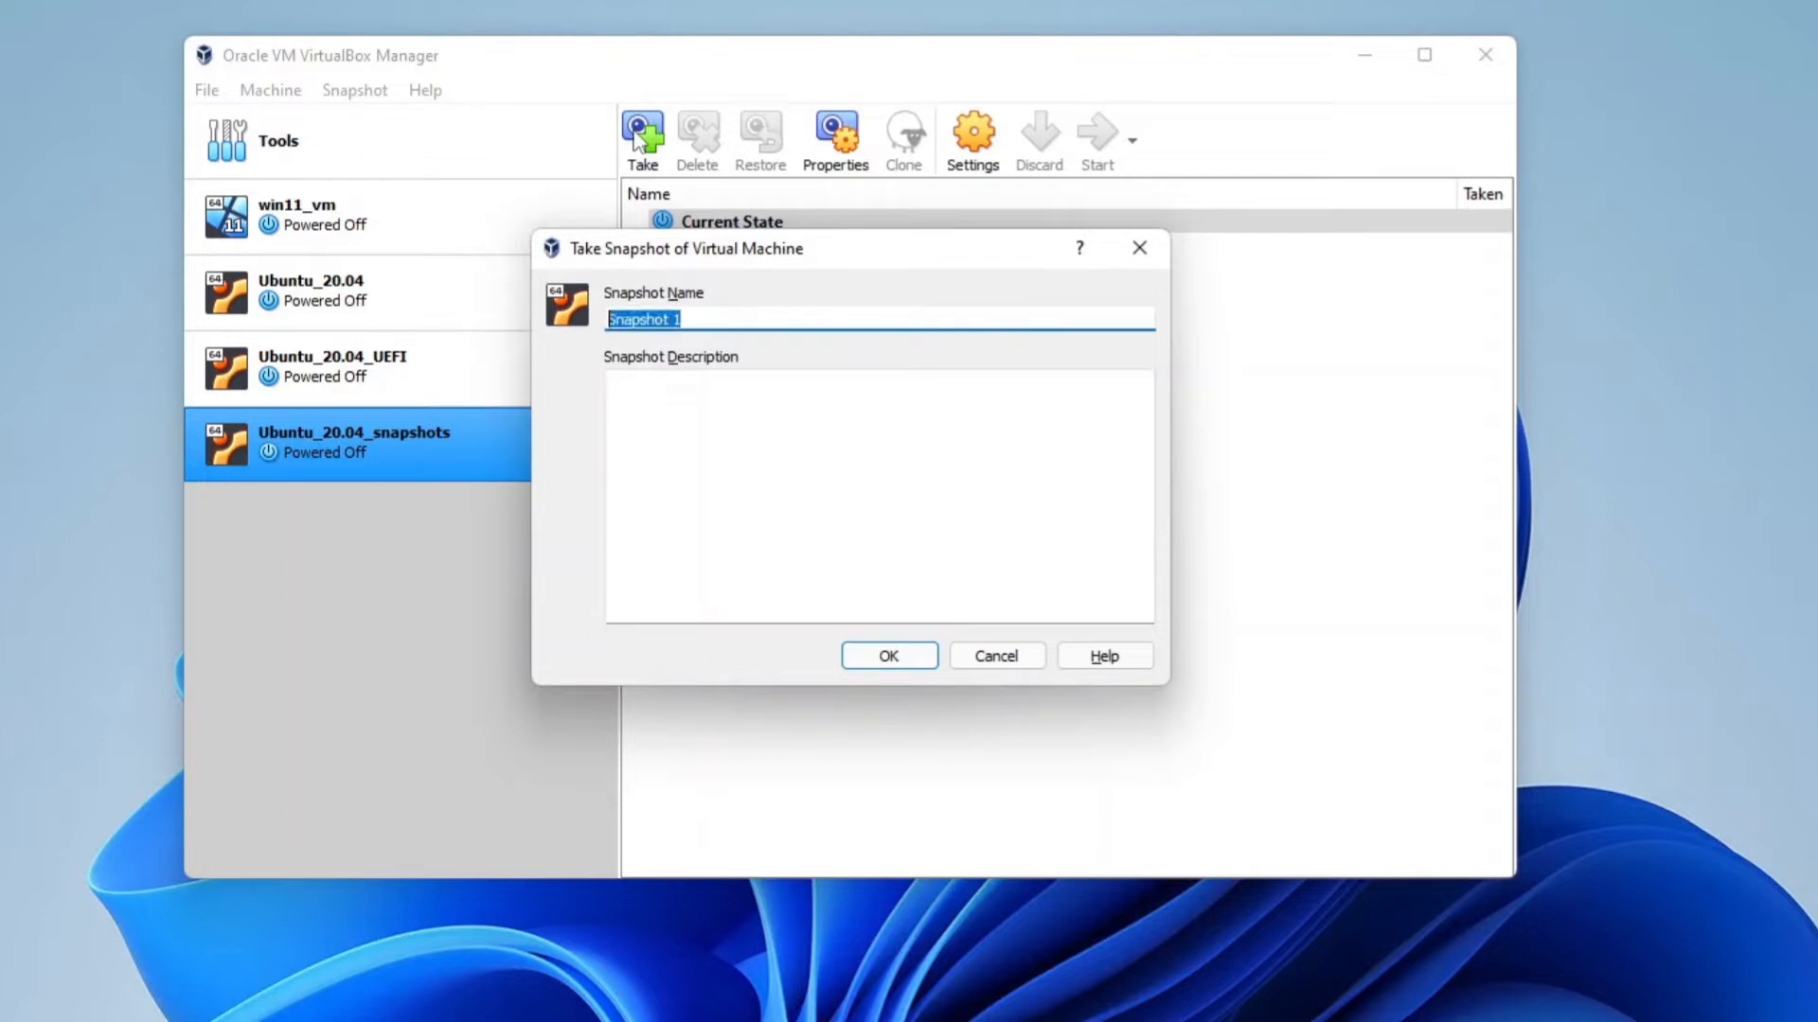
type("3300 RAM")
left_click(886, 655)
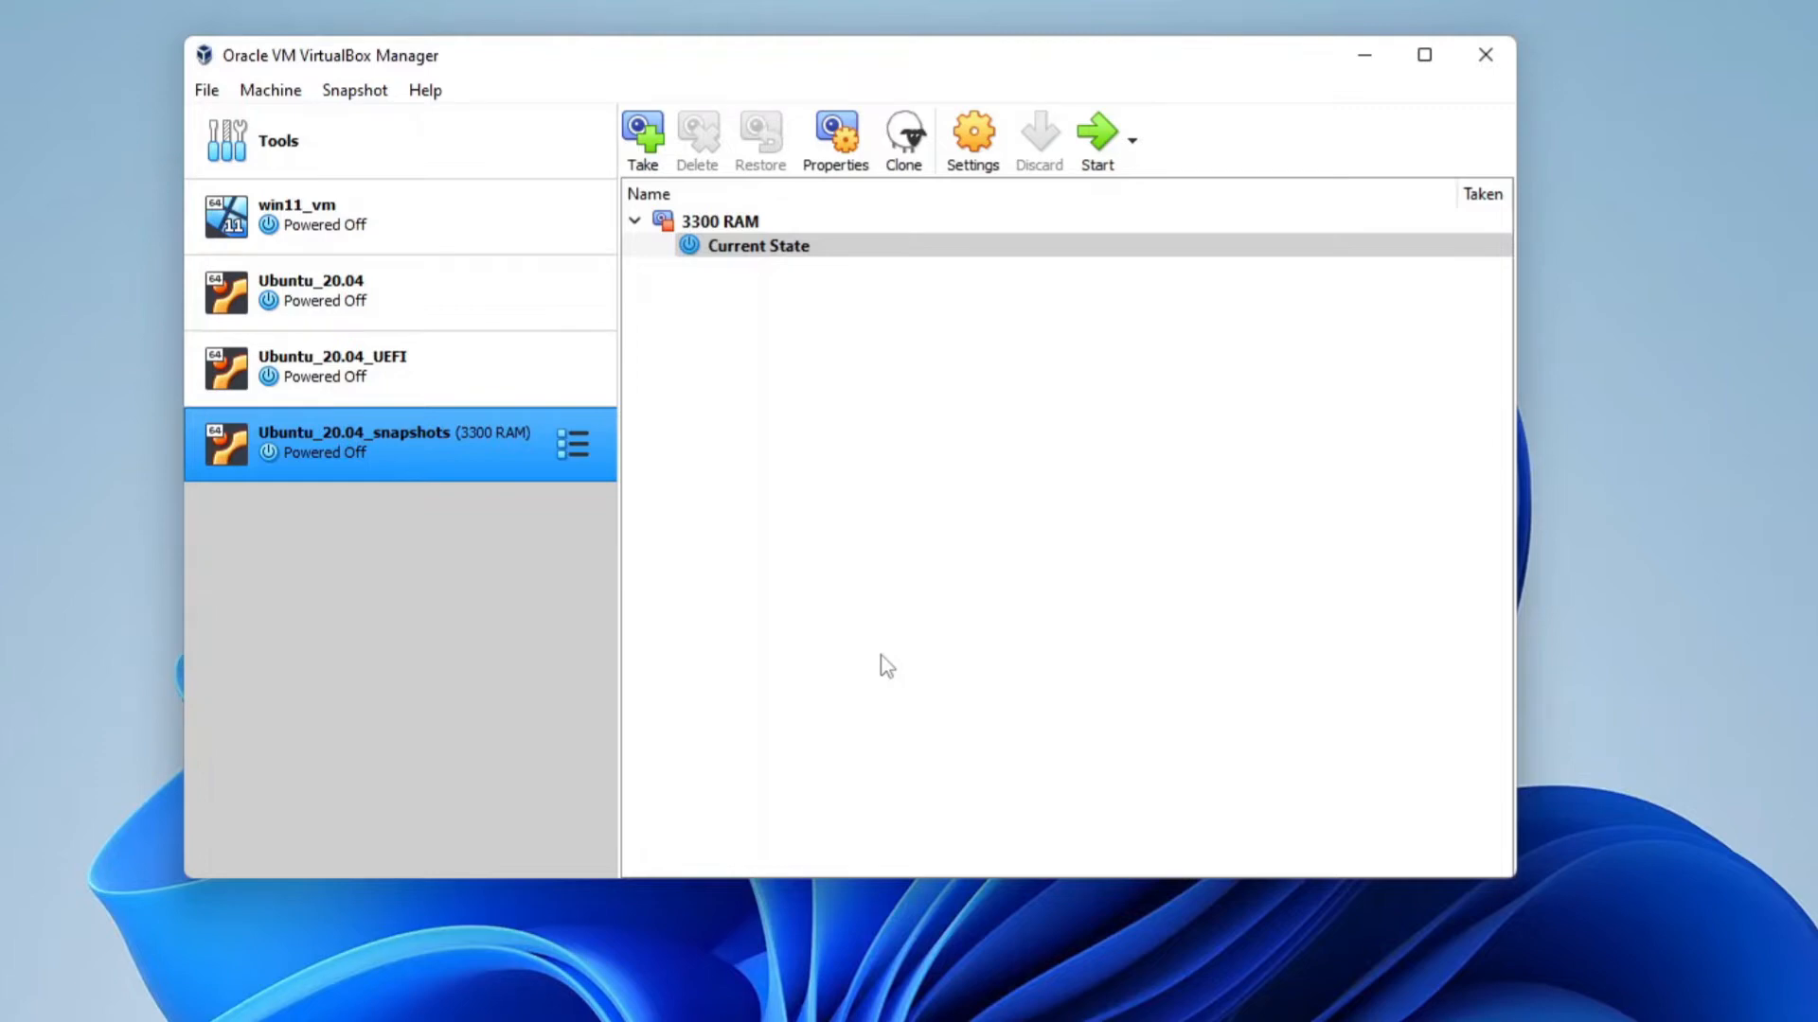
Return to the machine details and set the base memory to 2000 MB
left_click(585, 447)
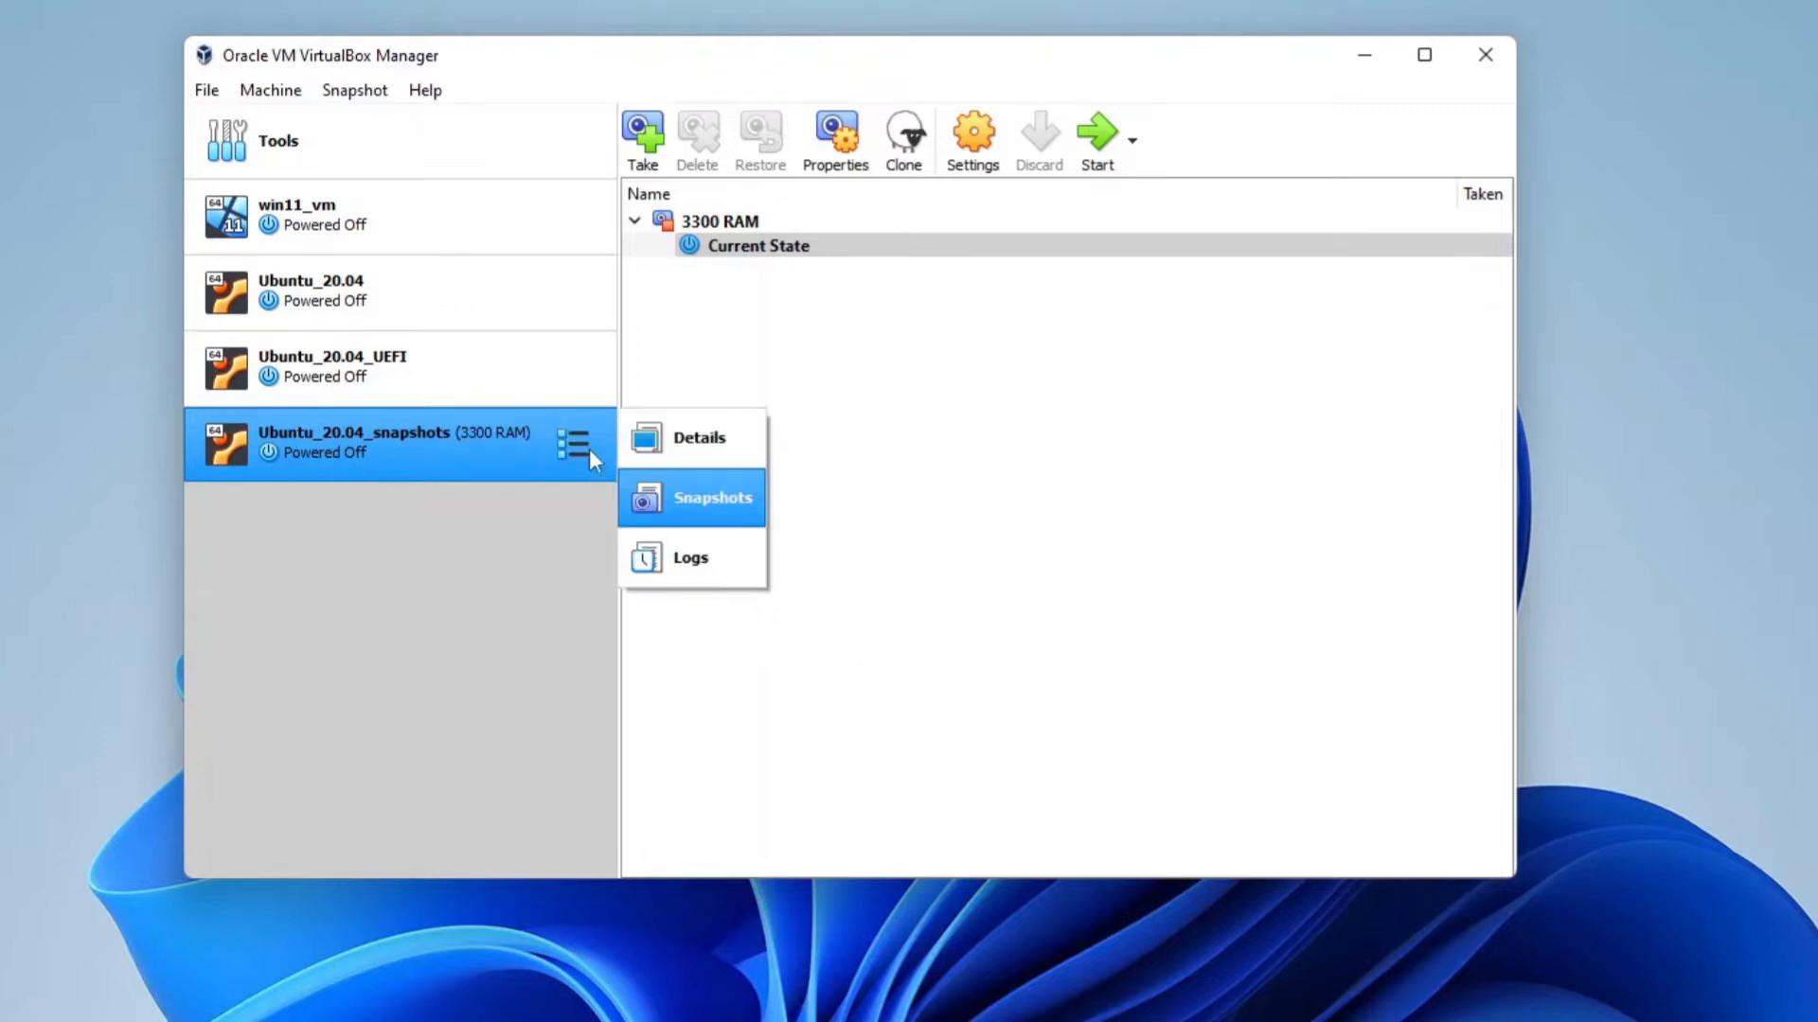
left_click(645, 445)
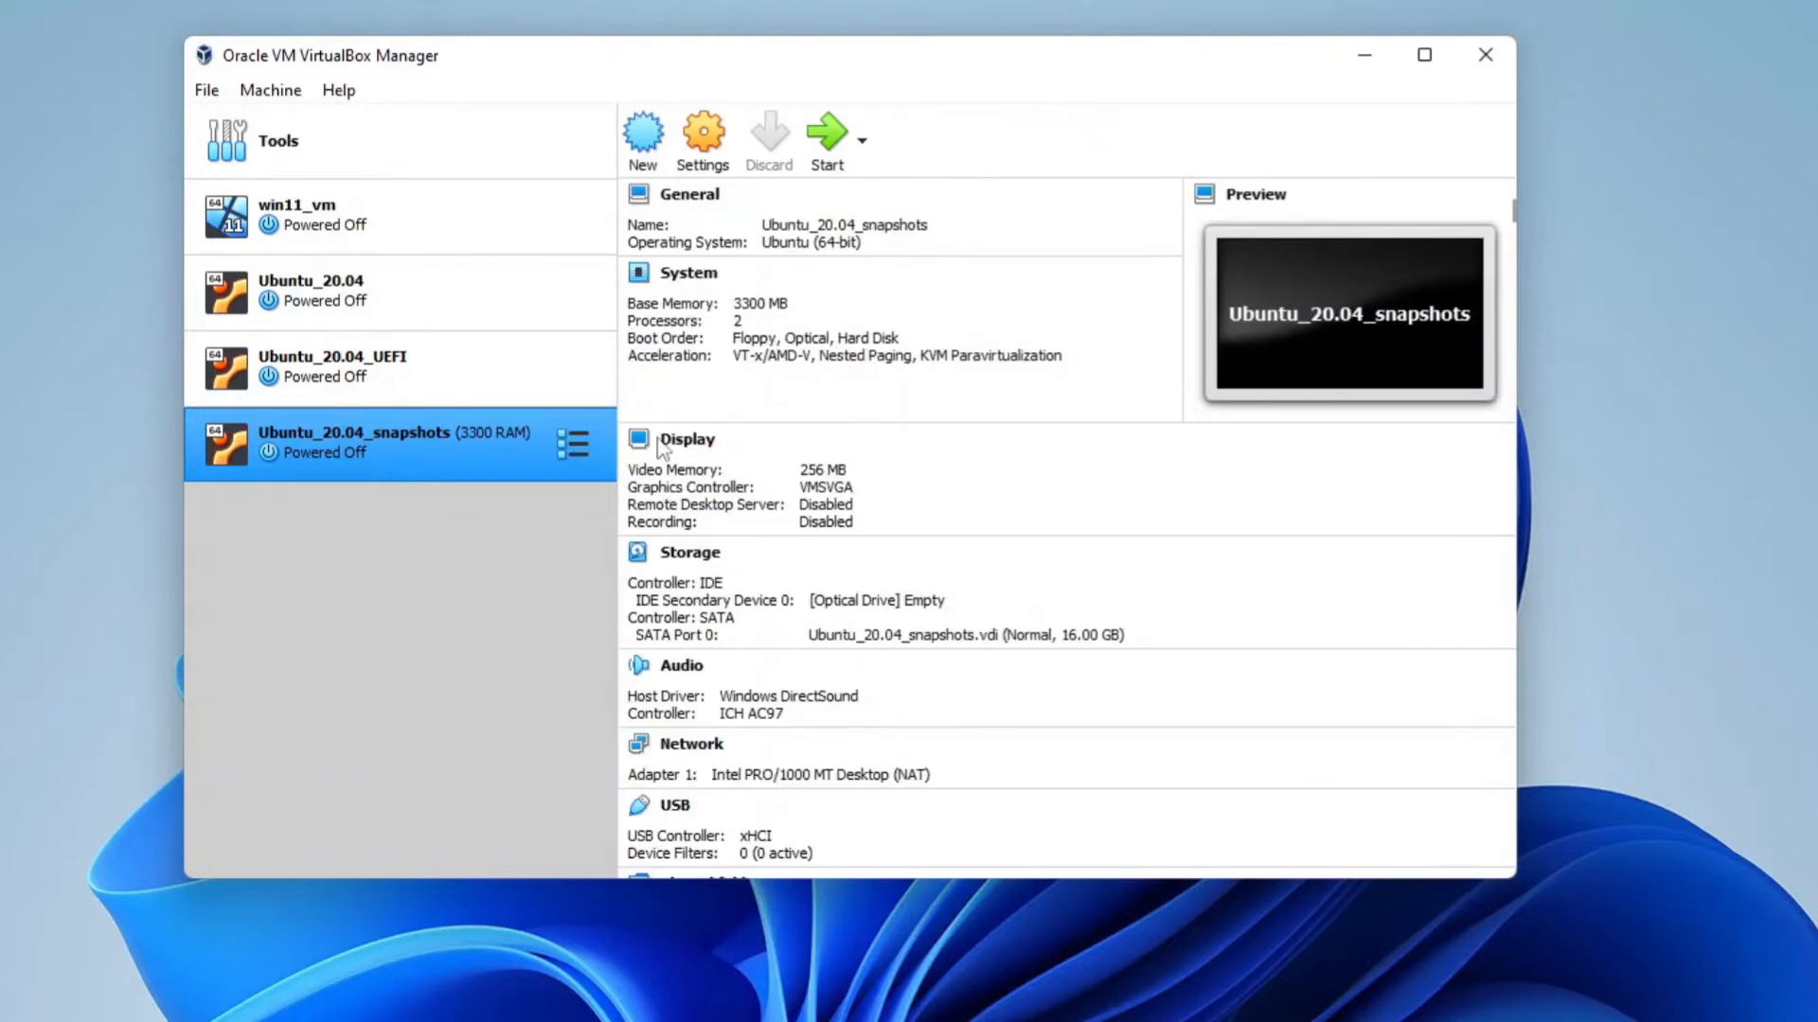
left_click(757, 304)
double_click(1104, 372)
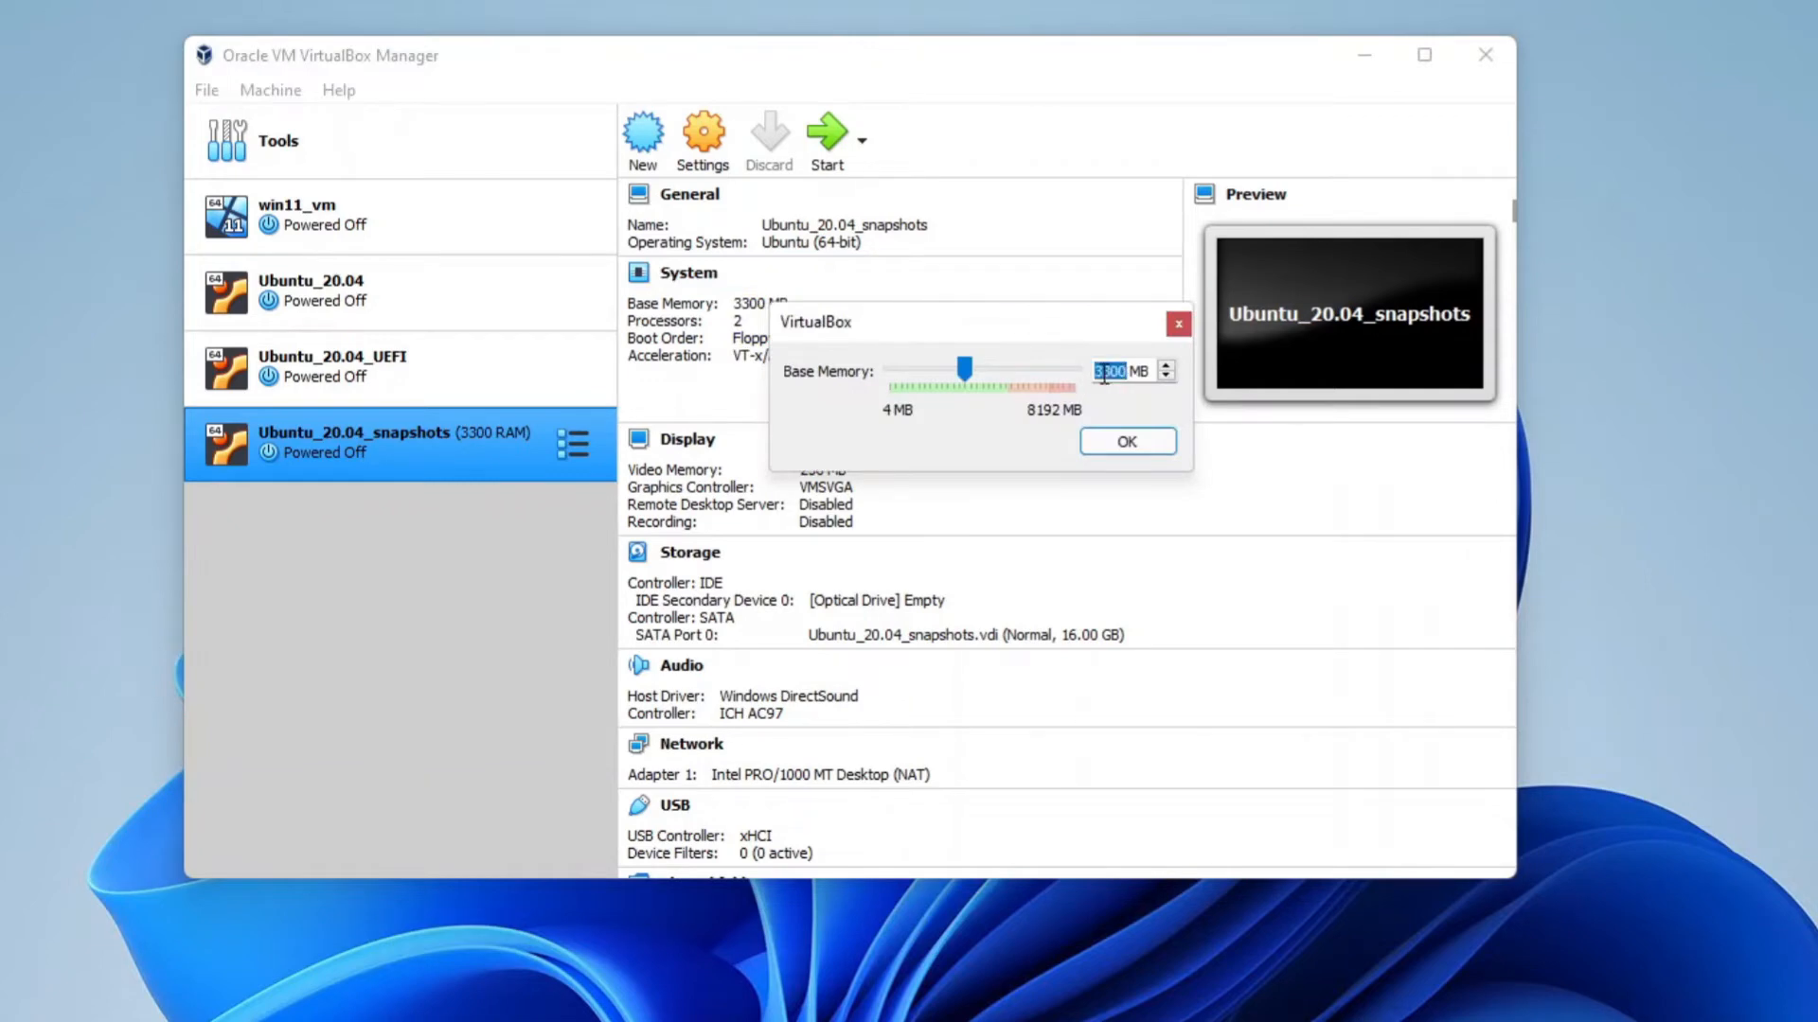
type("2000")
left_click(1126, 441)
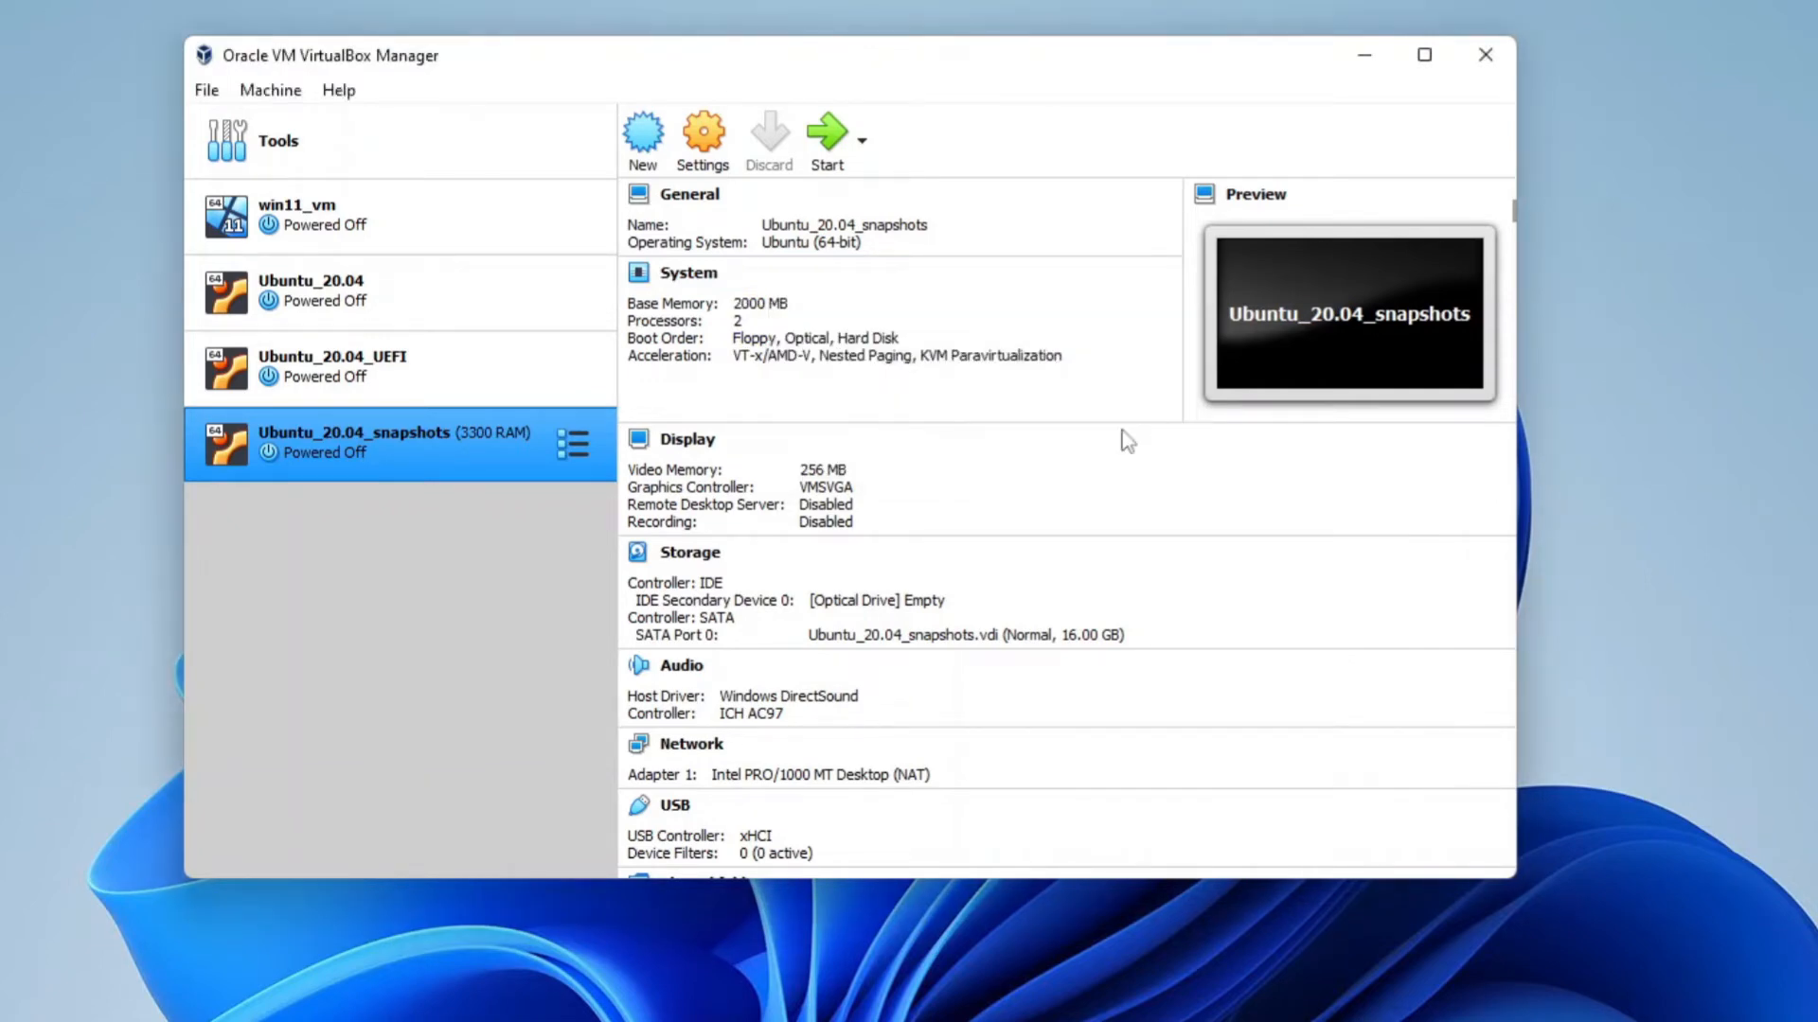
Restore the 3300 RAM snapshot without creating a snapshot of the current machine state
left_click(560, 441)
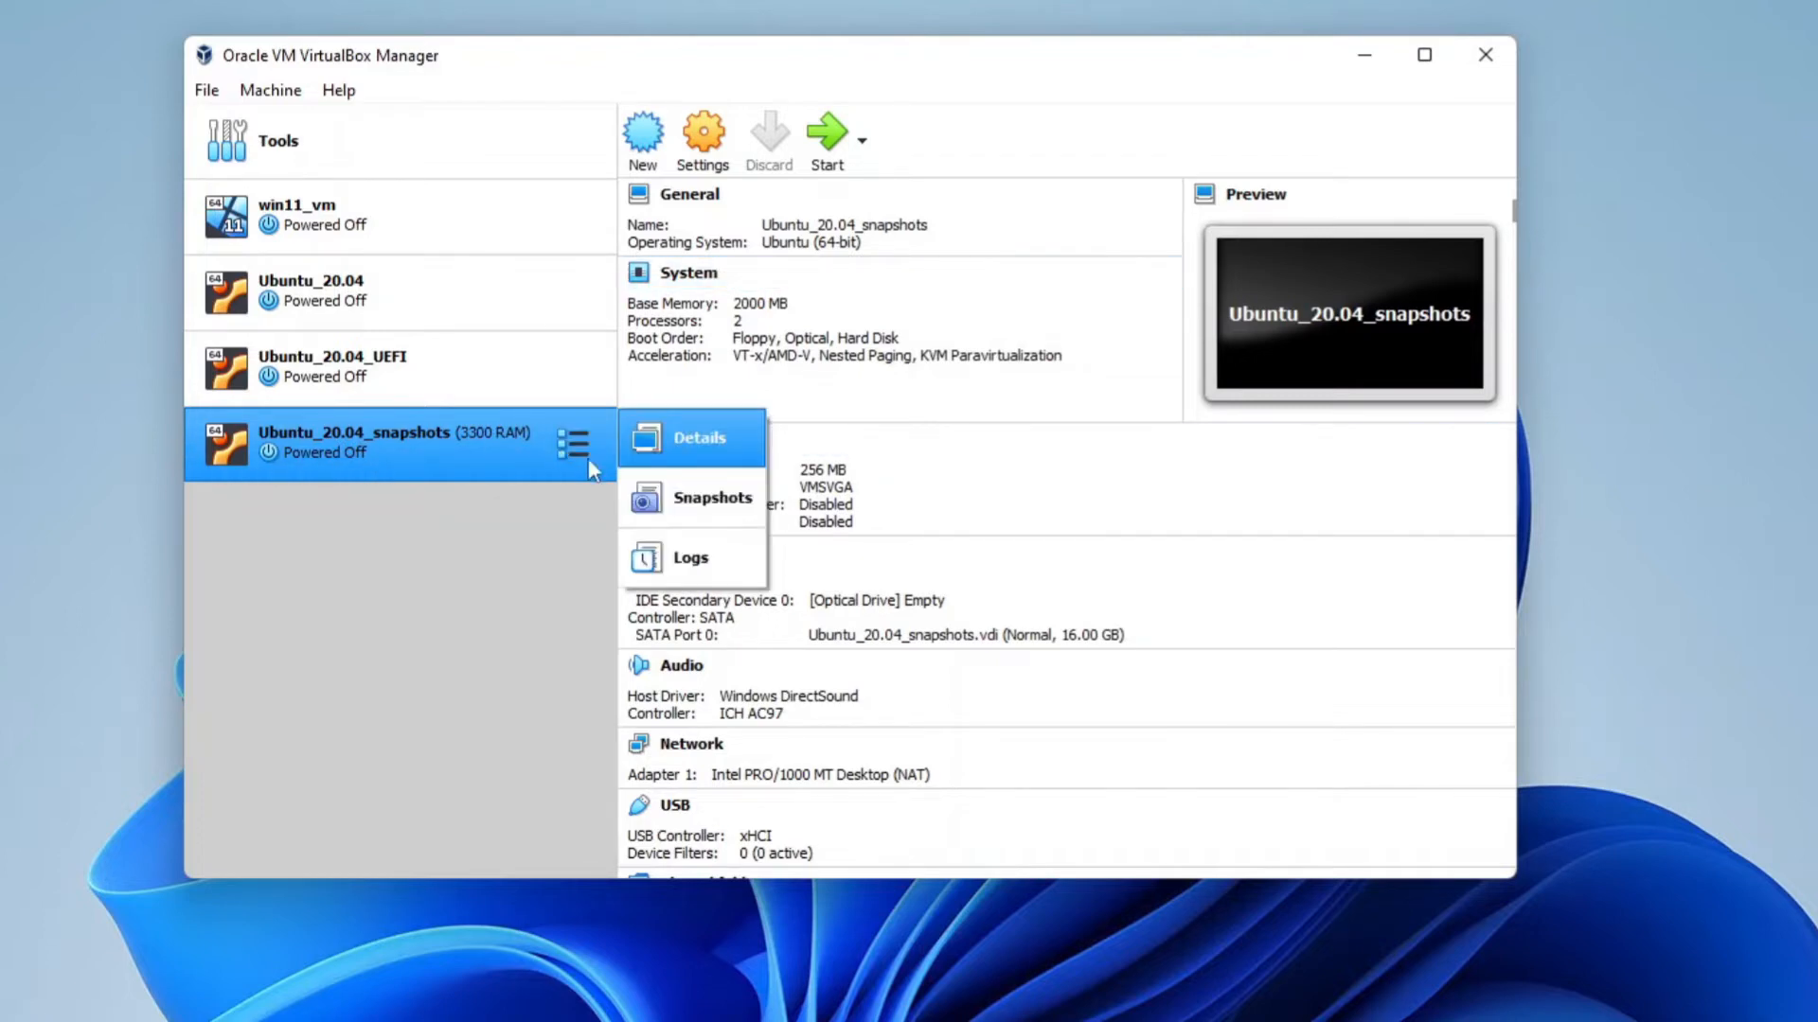
left_click(656, 492)
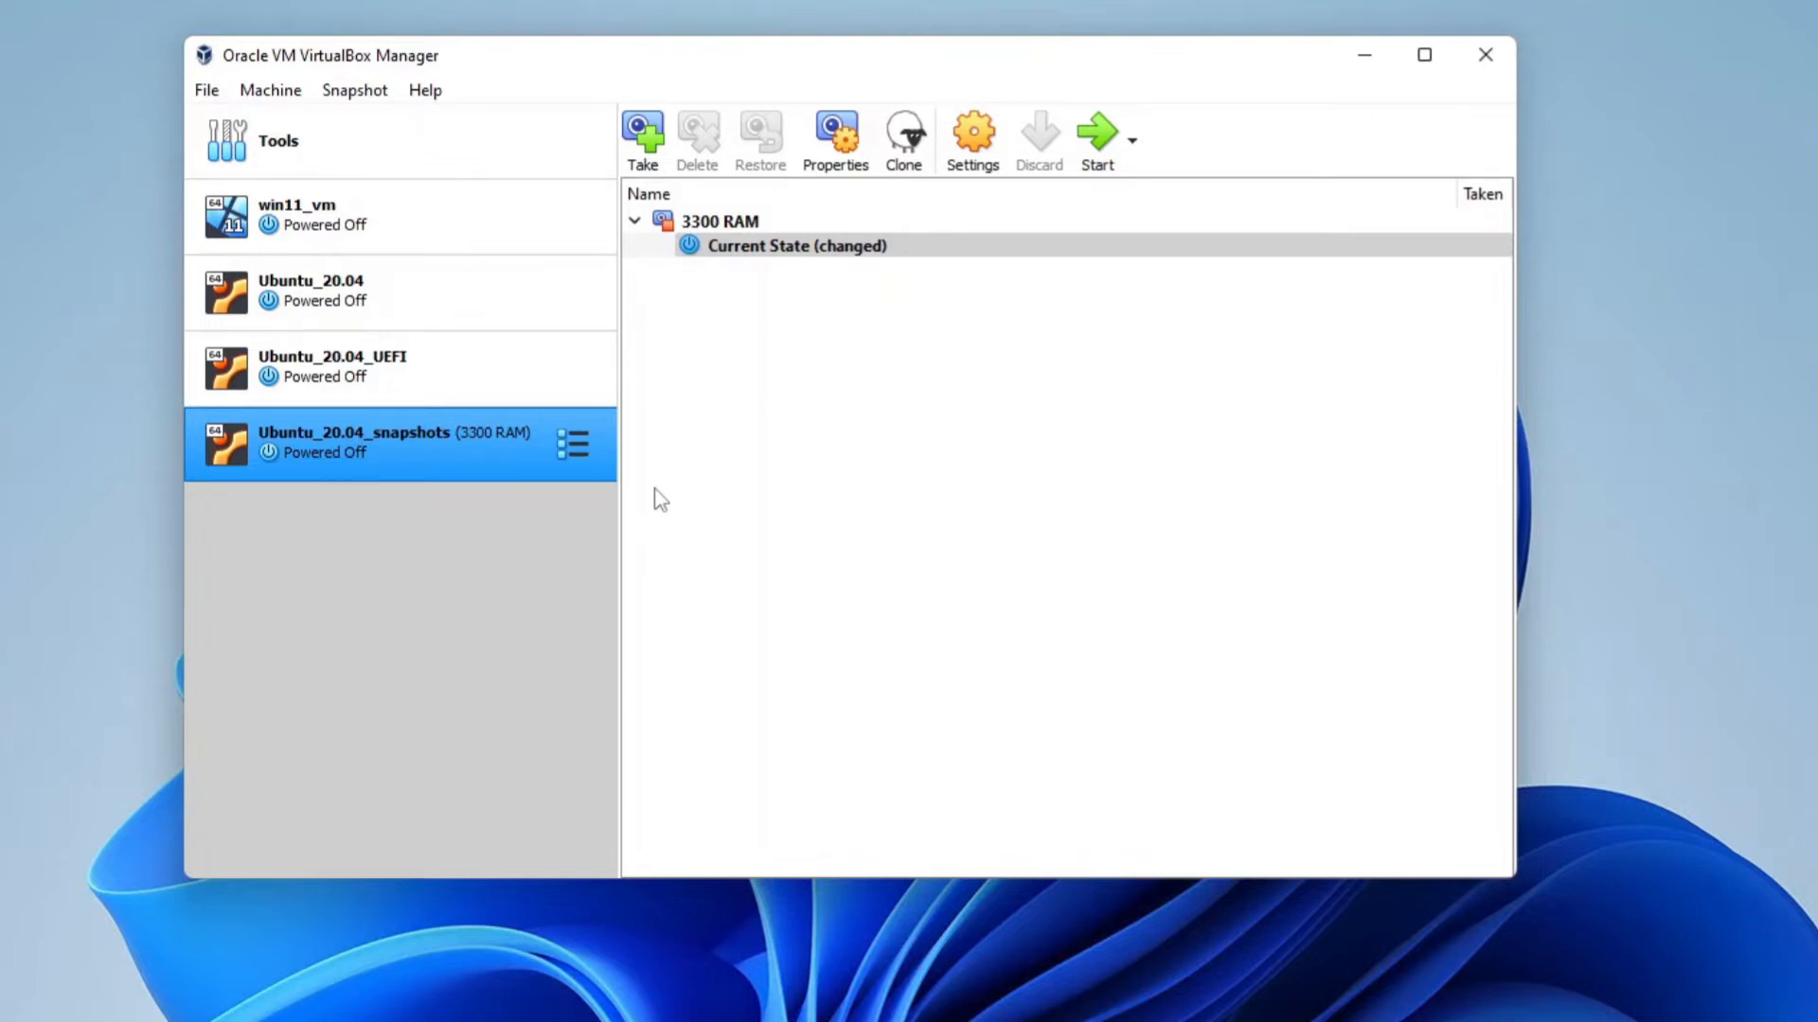
left_click(711, 224)
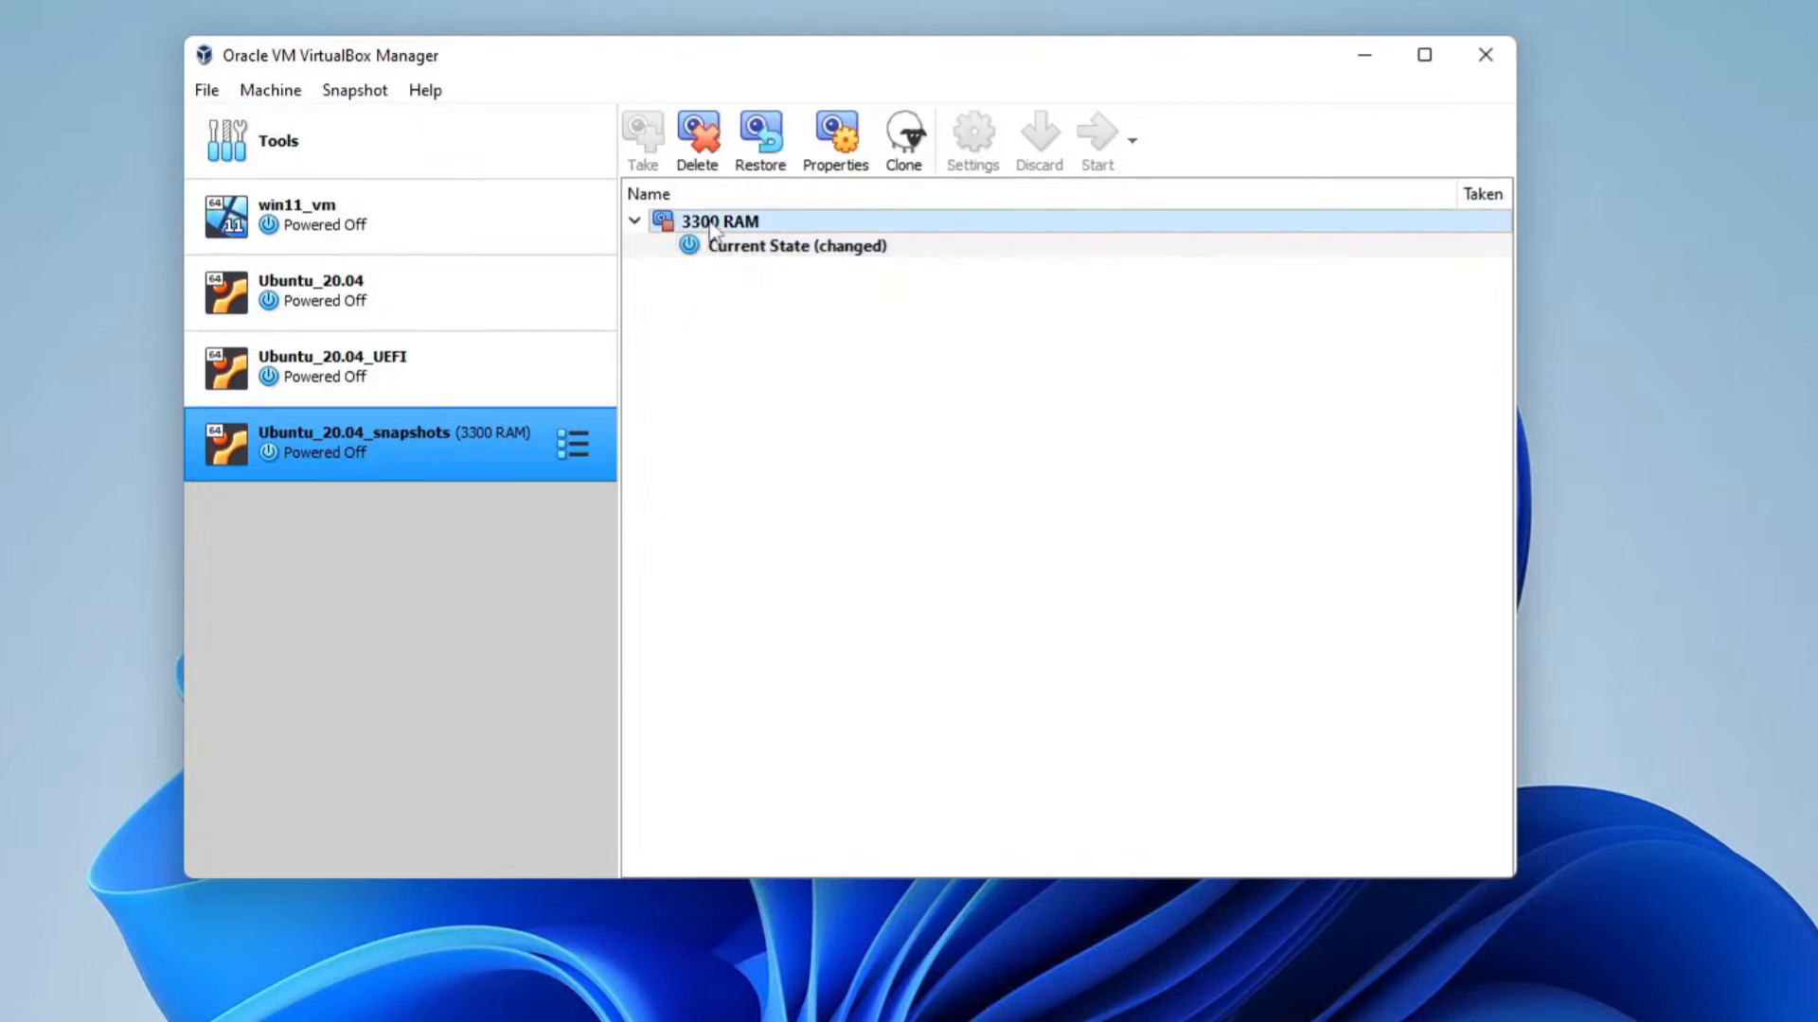
left_click(765, 142)
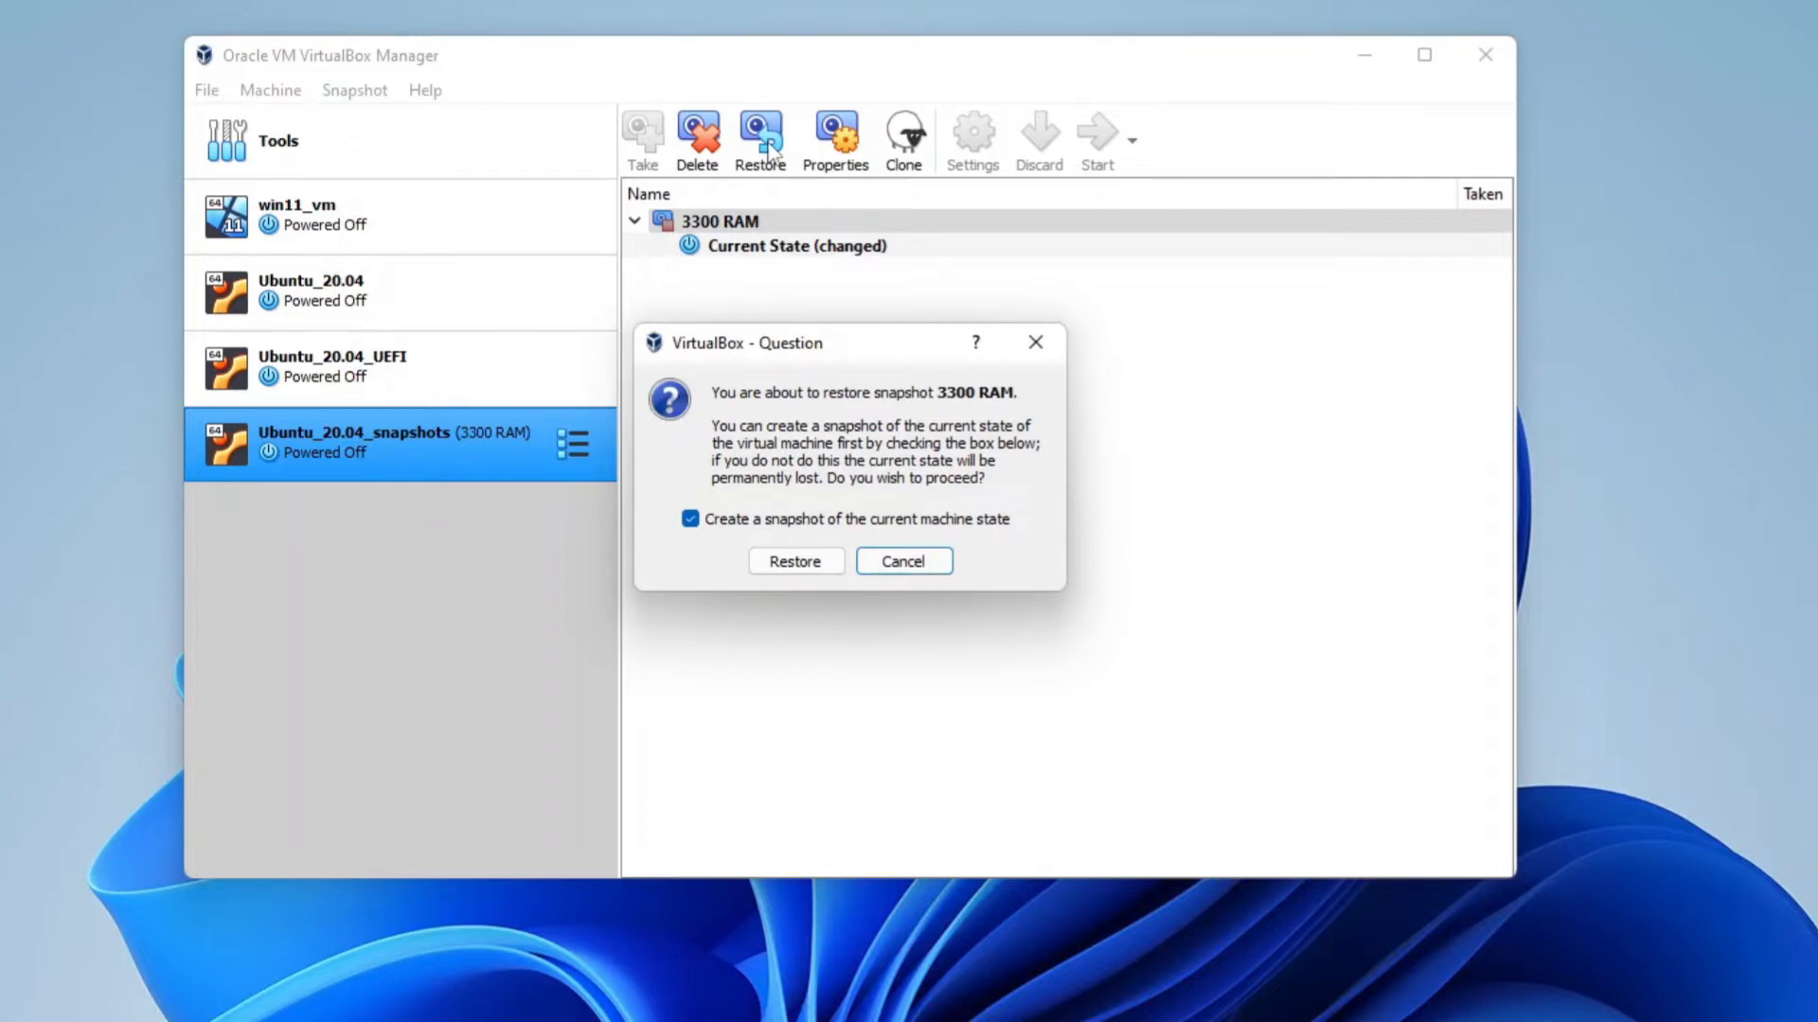
left_click(704, 533)
left_click(789, 562)
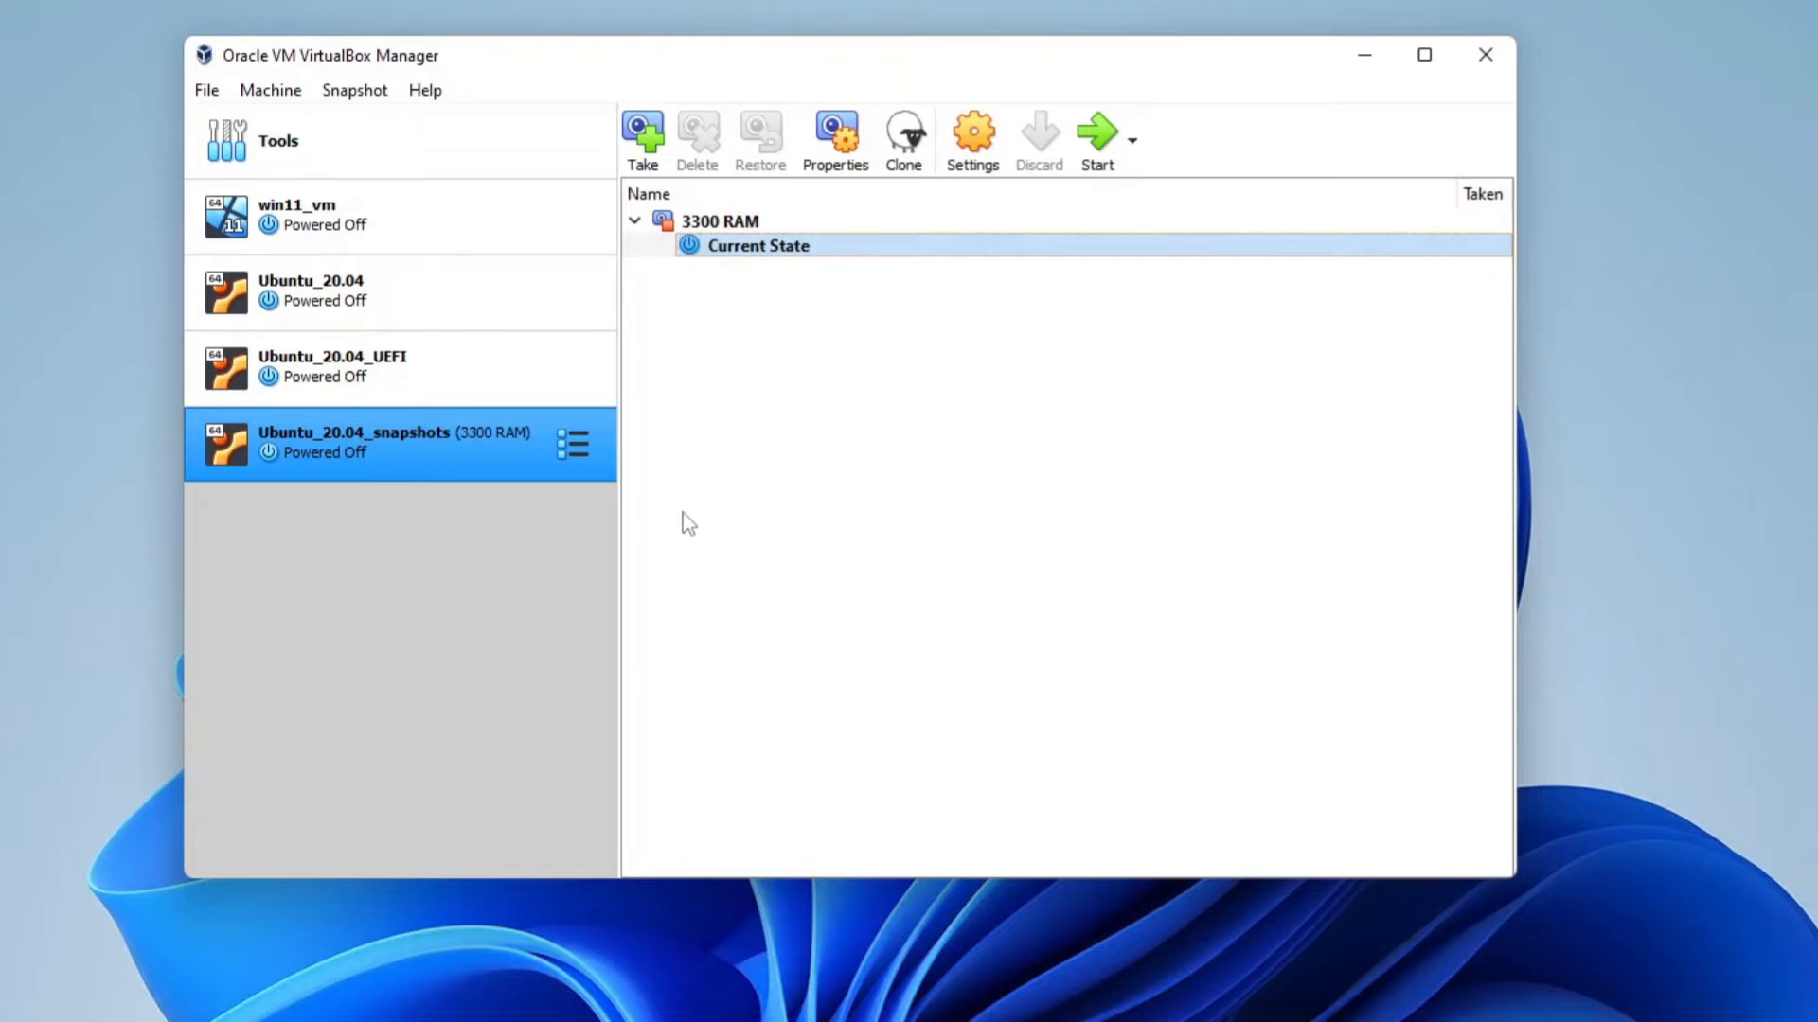
Return to the machine details and start the virtual machine
left_click(573, 443)
left_click(650, 441)
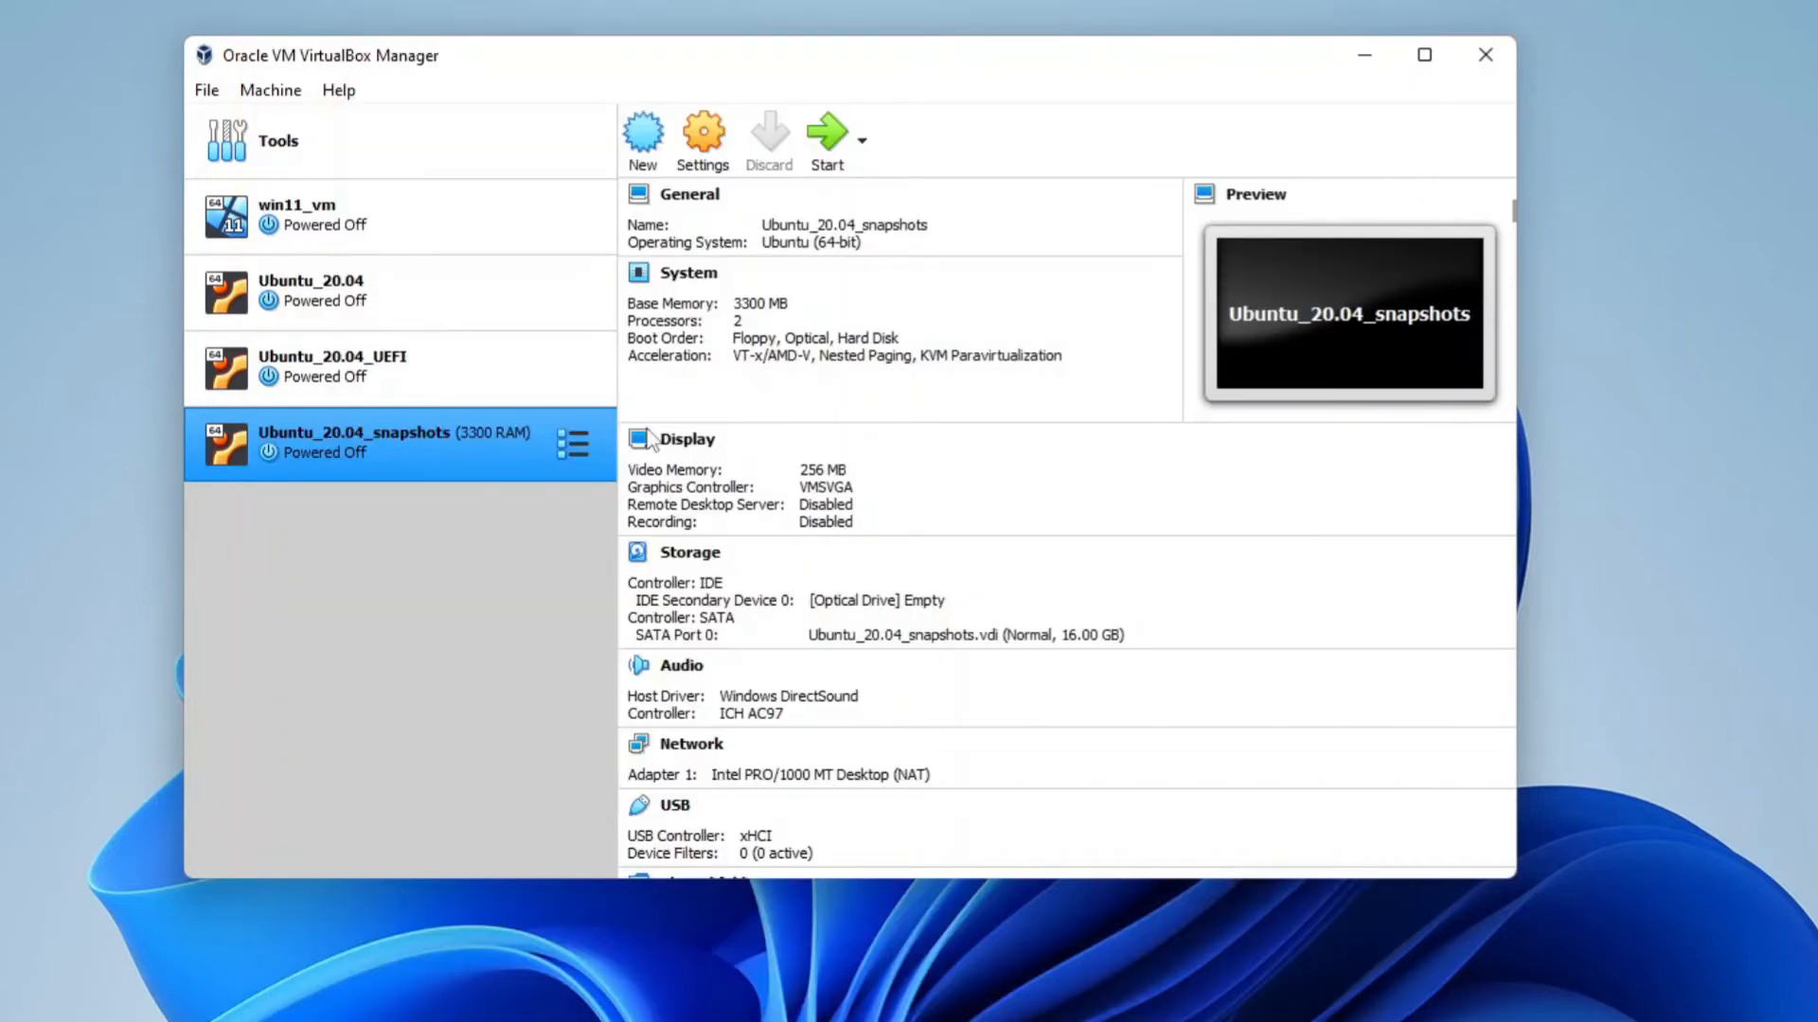
left_click(838, 142)
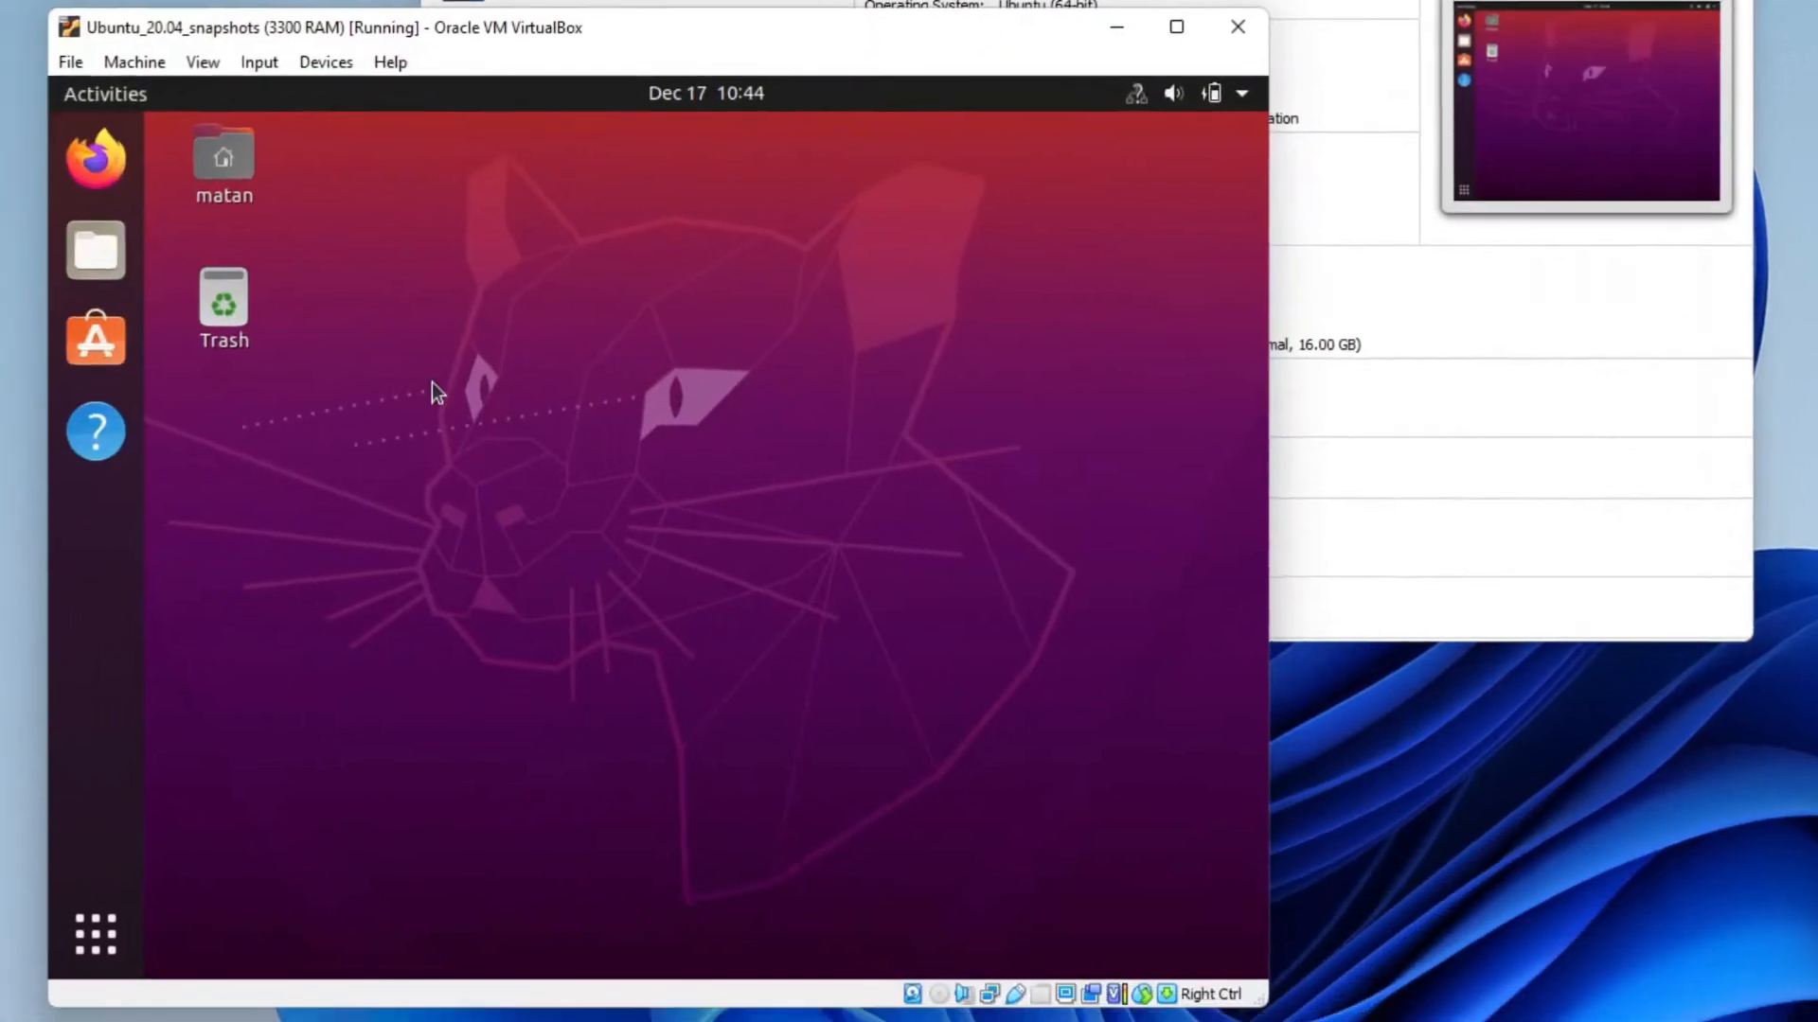
Open a terminal in the Ubuntu guest and change to the Desktop directory
key("super")
type("ter")
key("Return")
type("cd Desktop/")
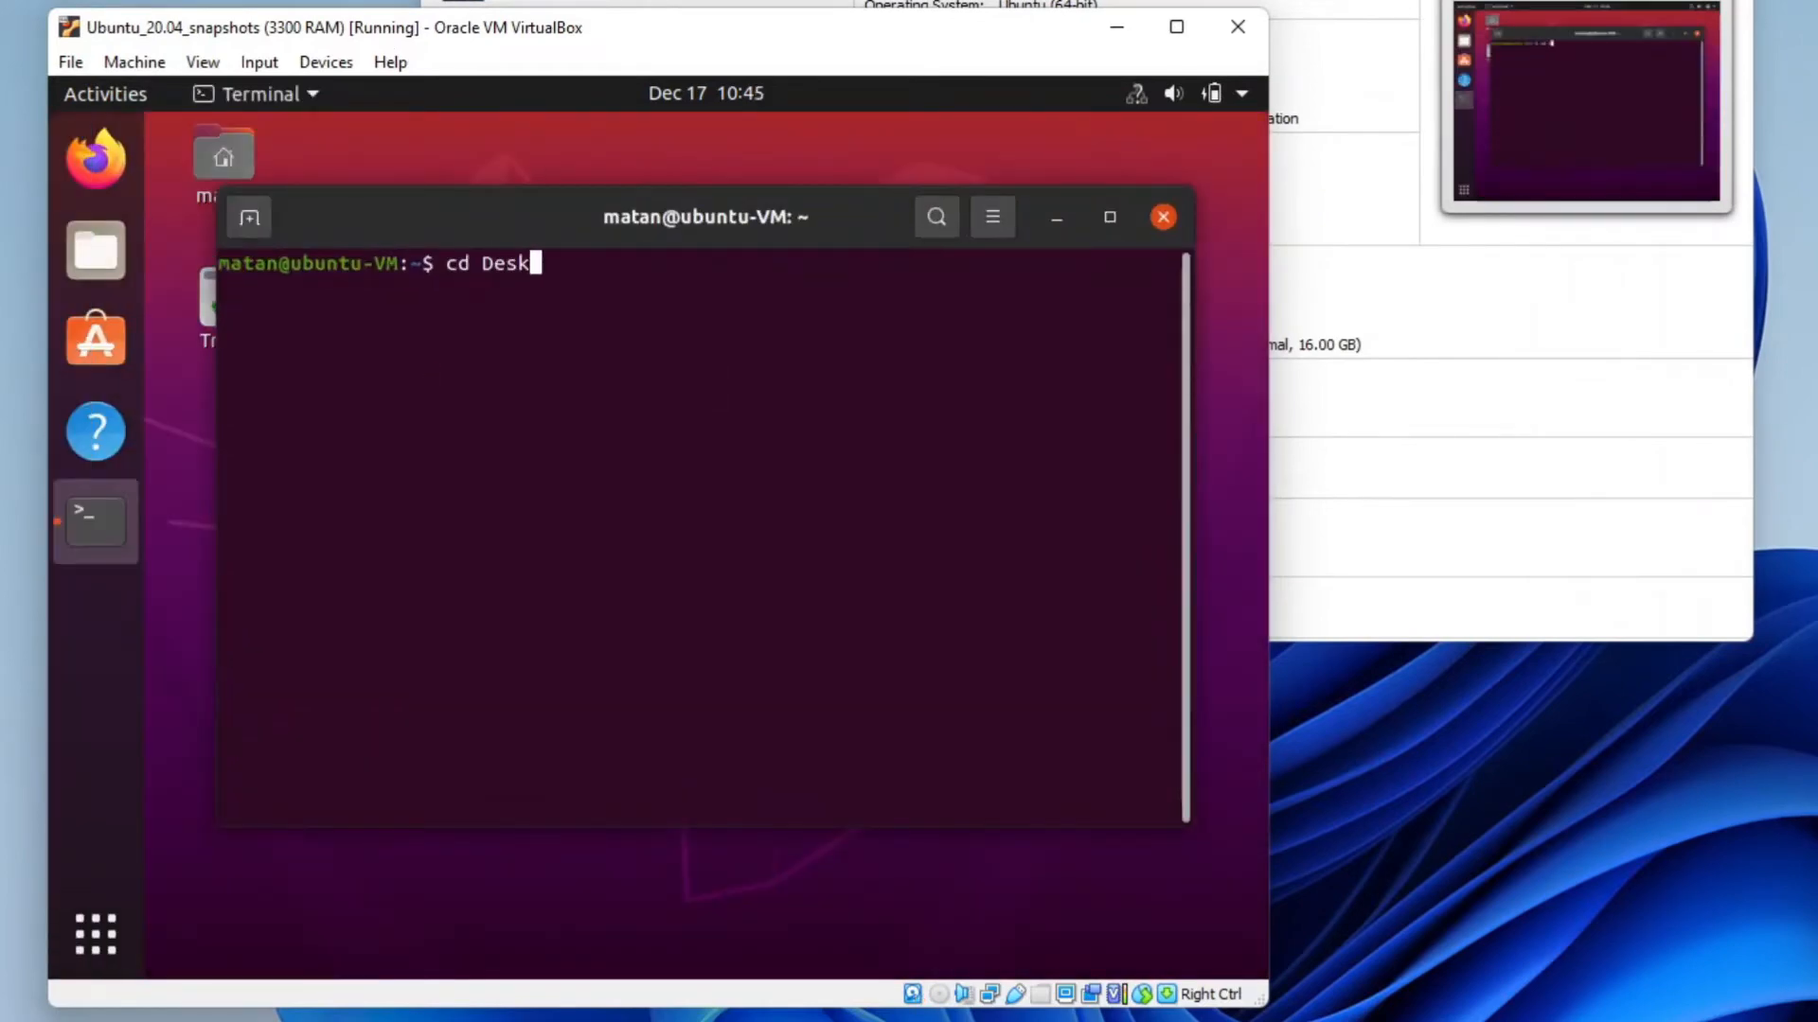
key("Return")
Create newFile1.txt with nano containing "hello this is file 1", save it, and exit the terminal
type("nano newFile1.txt")
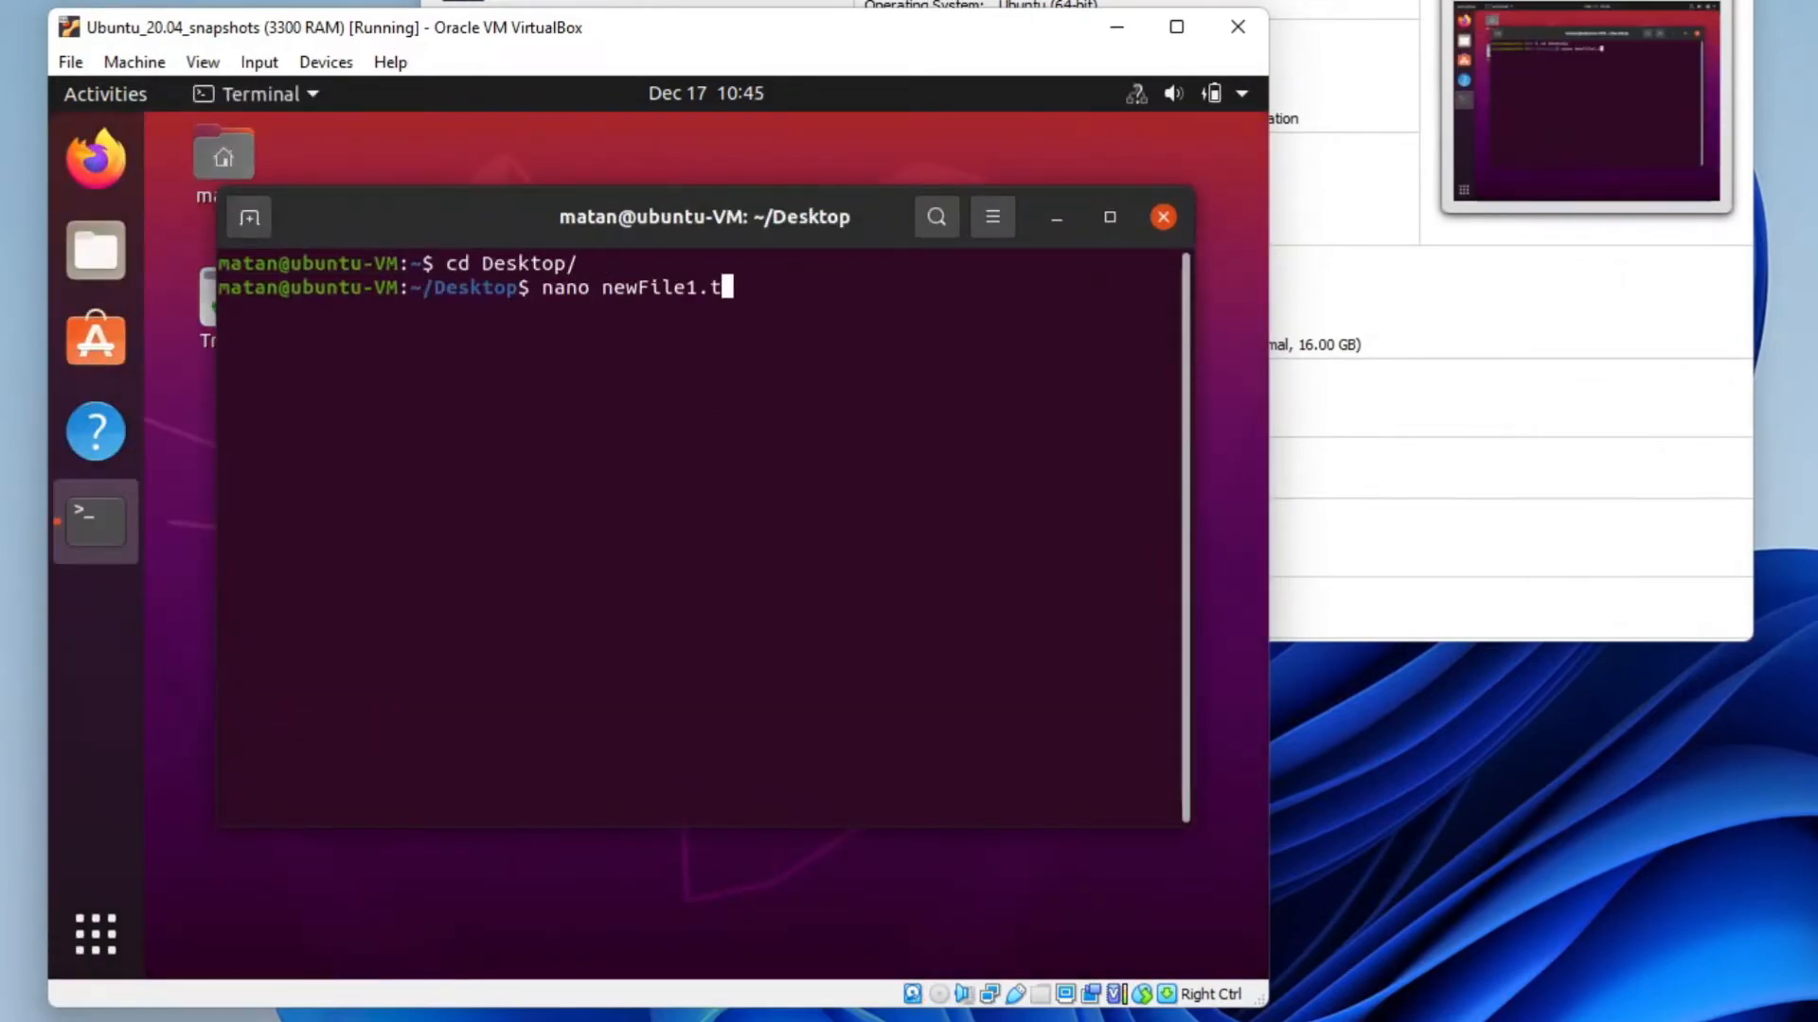
key("Return")
type("hello this is file 1")
key("ctrl+s")
key("ctrl+x")
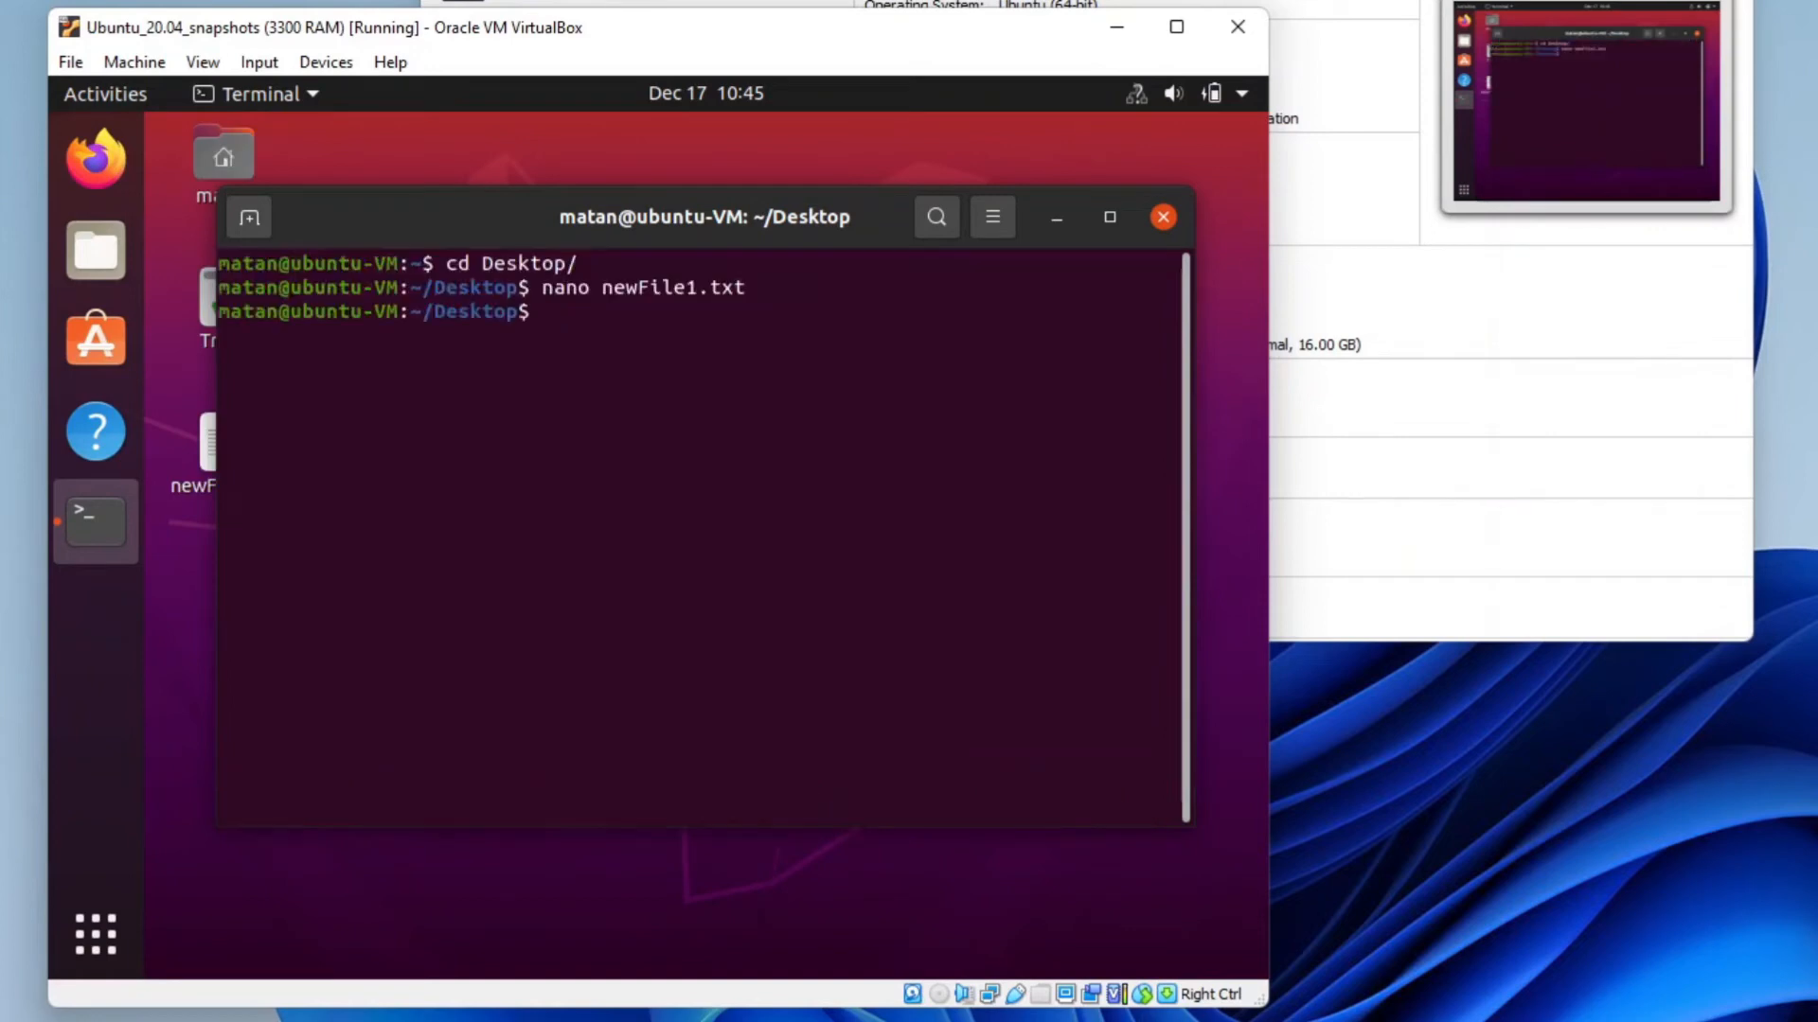
type("exit")
key("Return")
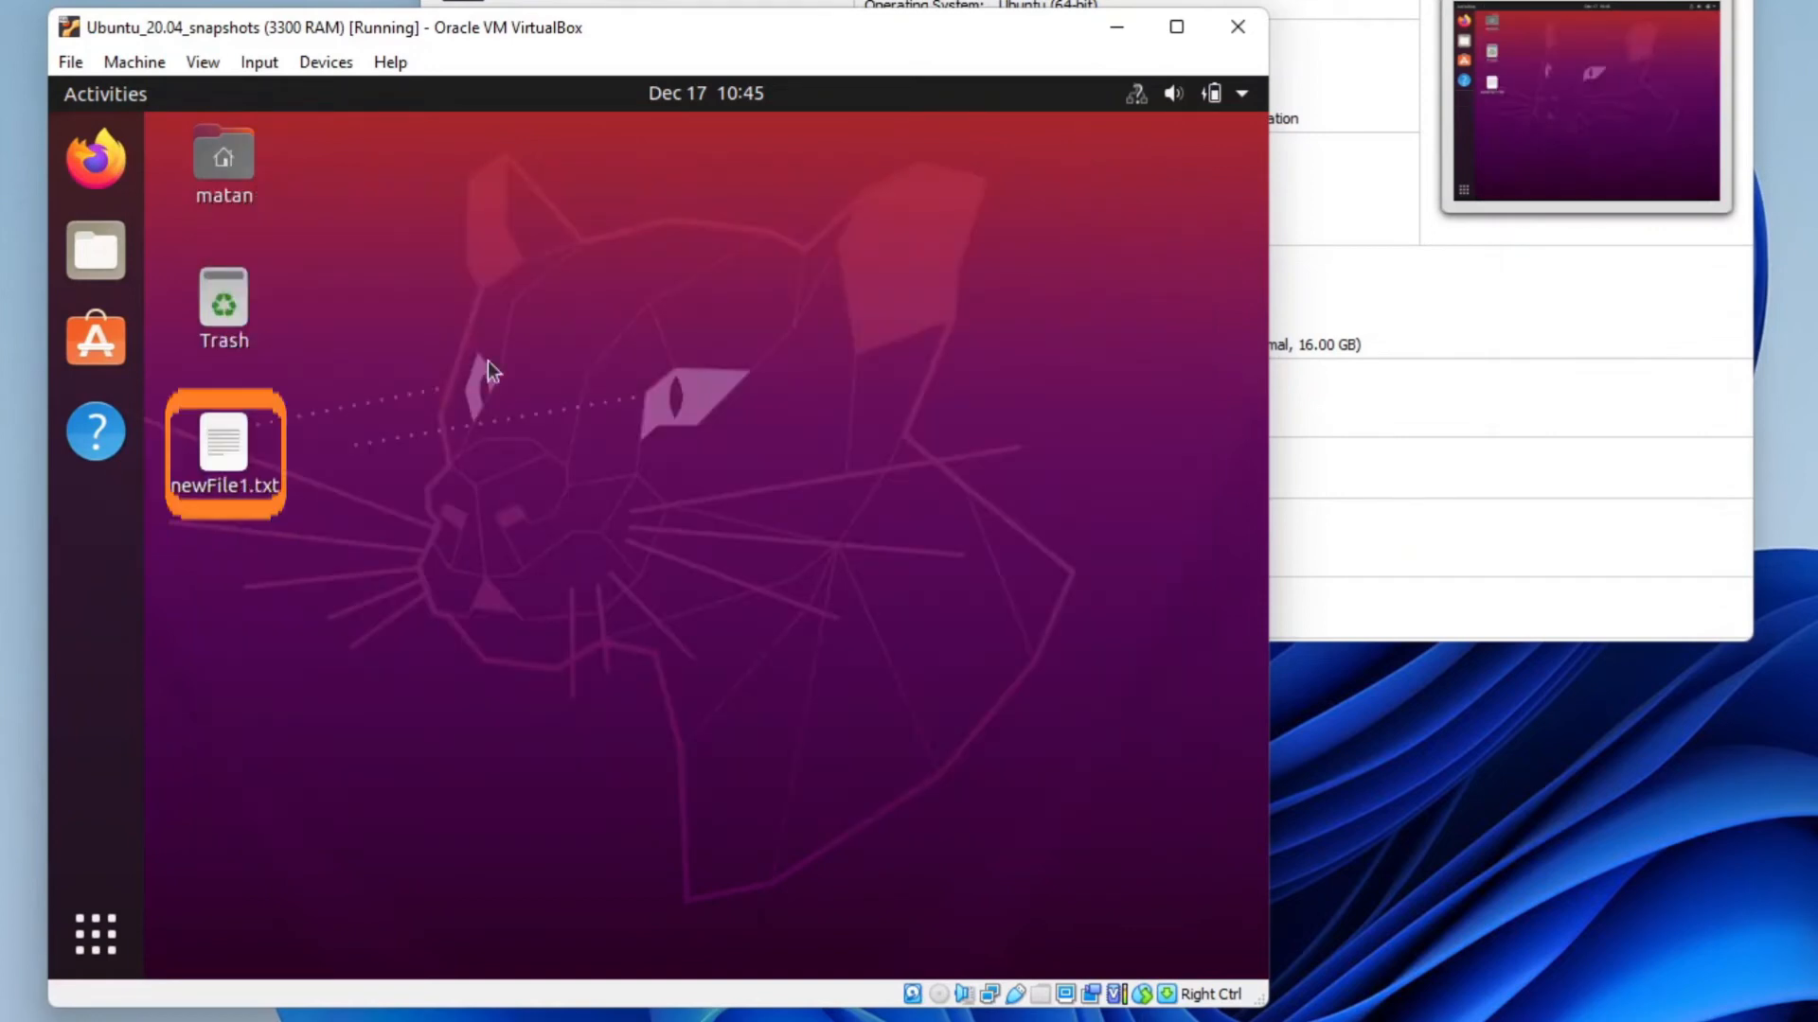
Power off the Ubuntu guest from the system menu
left_click(1206, 94)
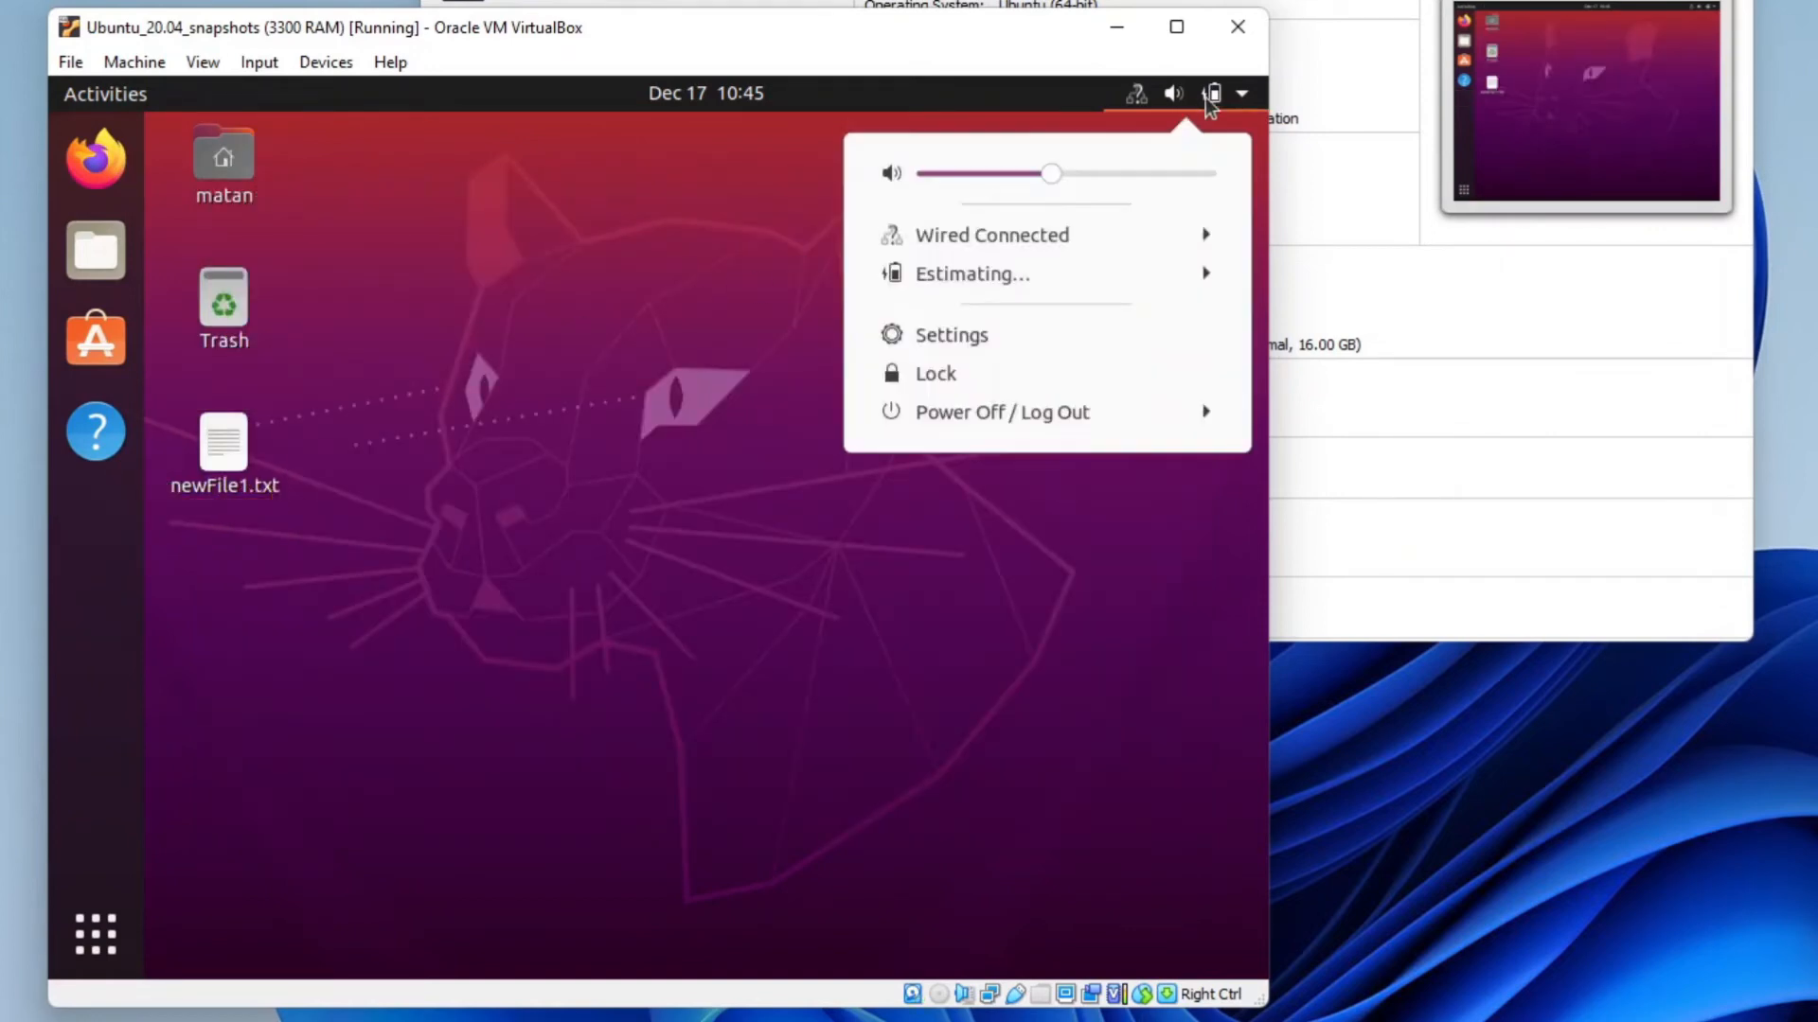
left_click(1045, 415)
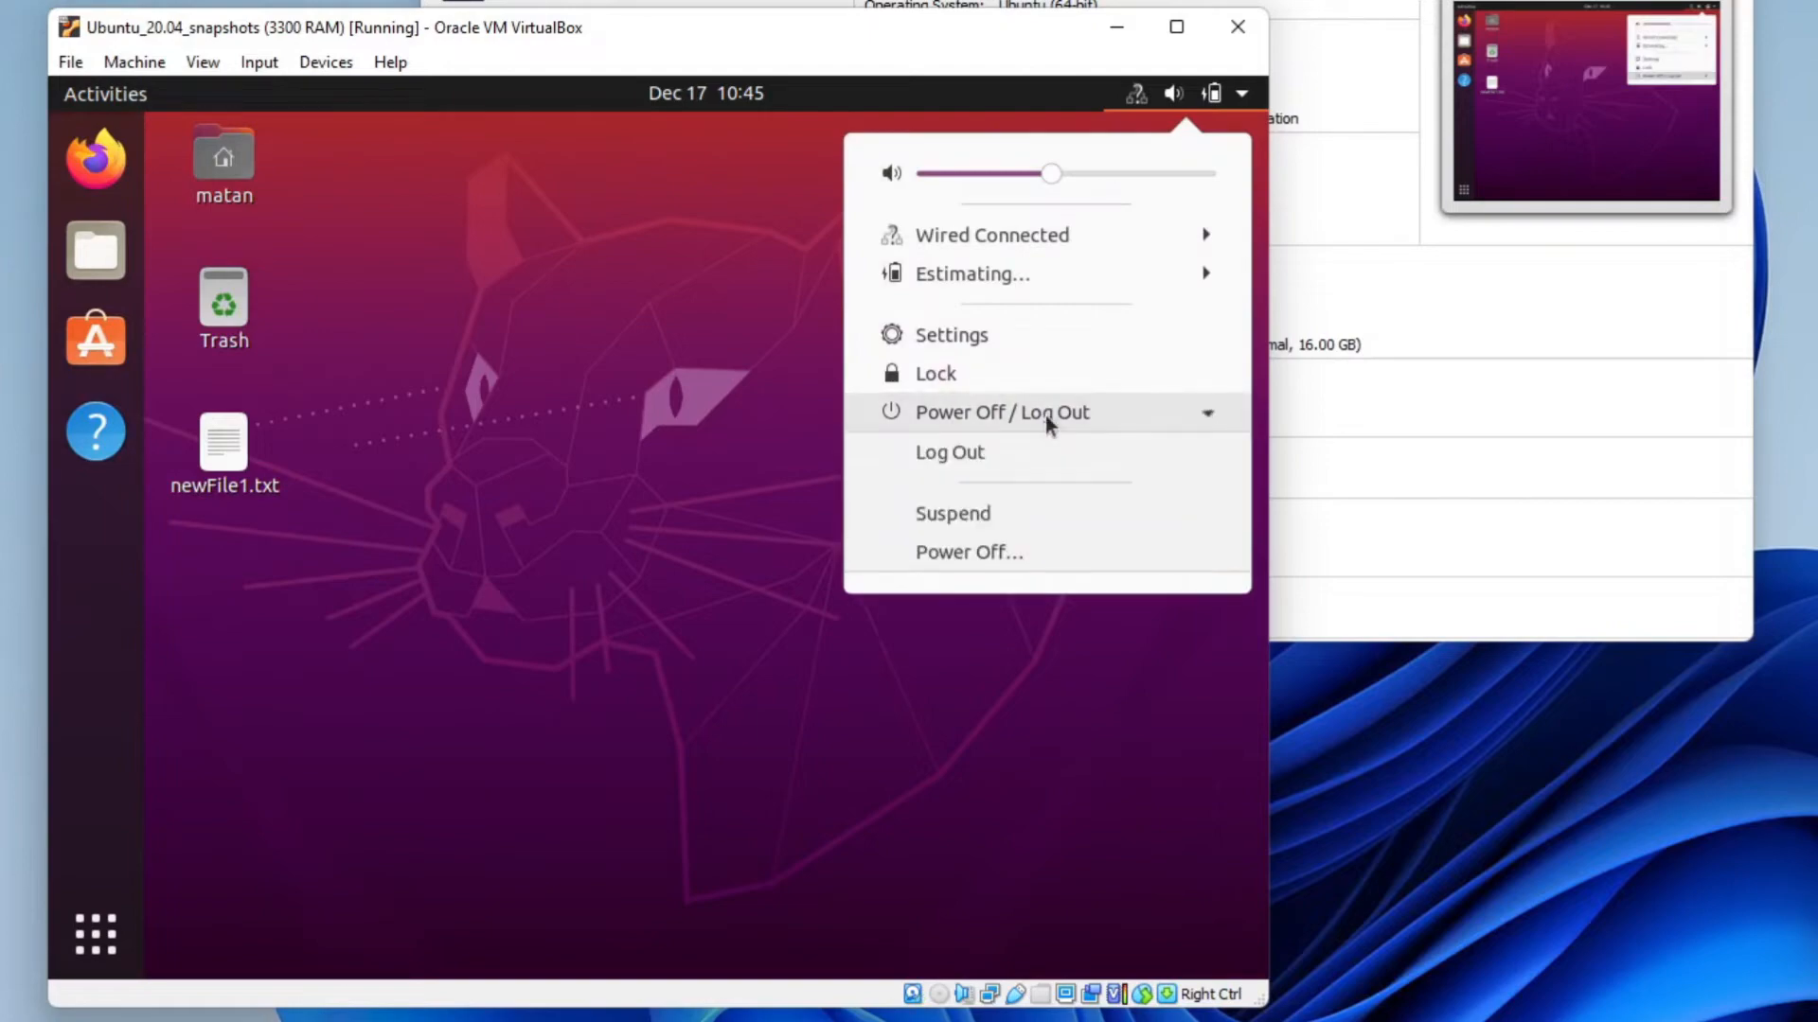
left_click(1015, 553)
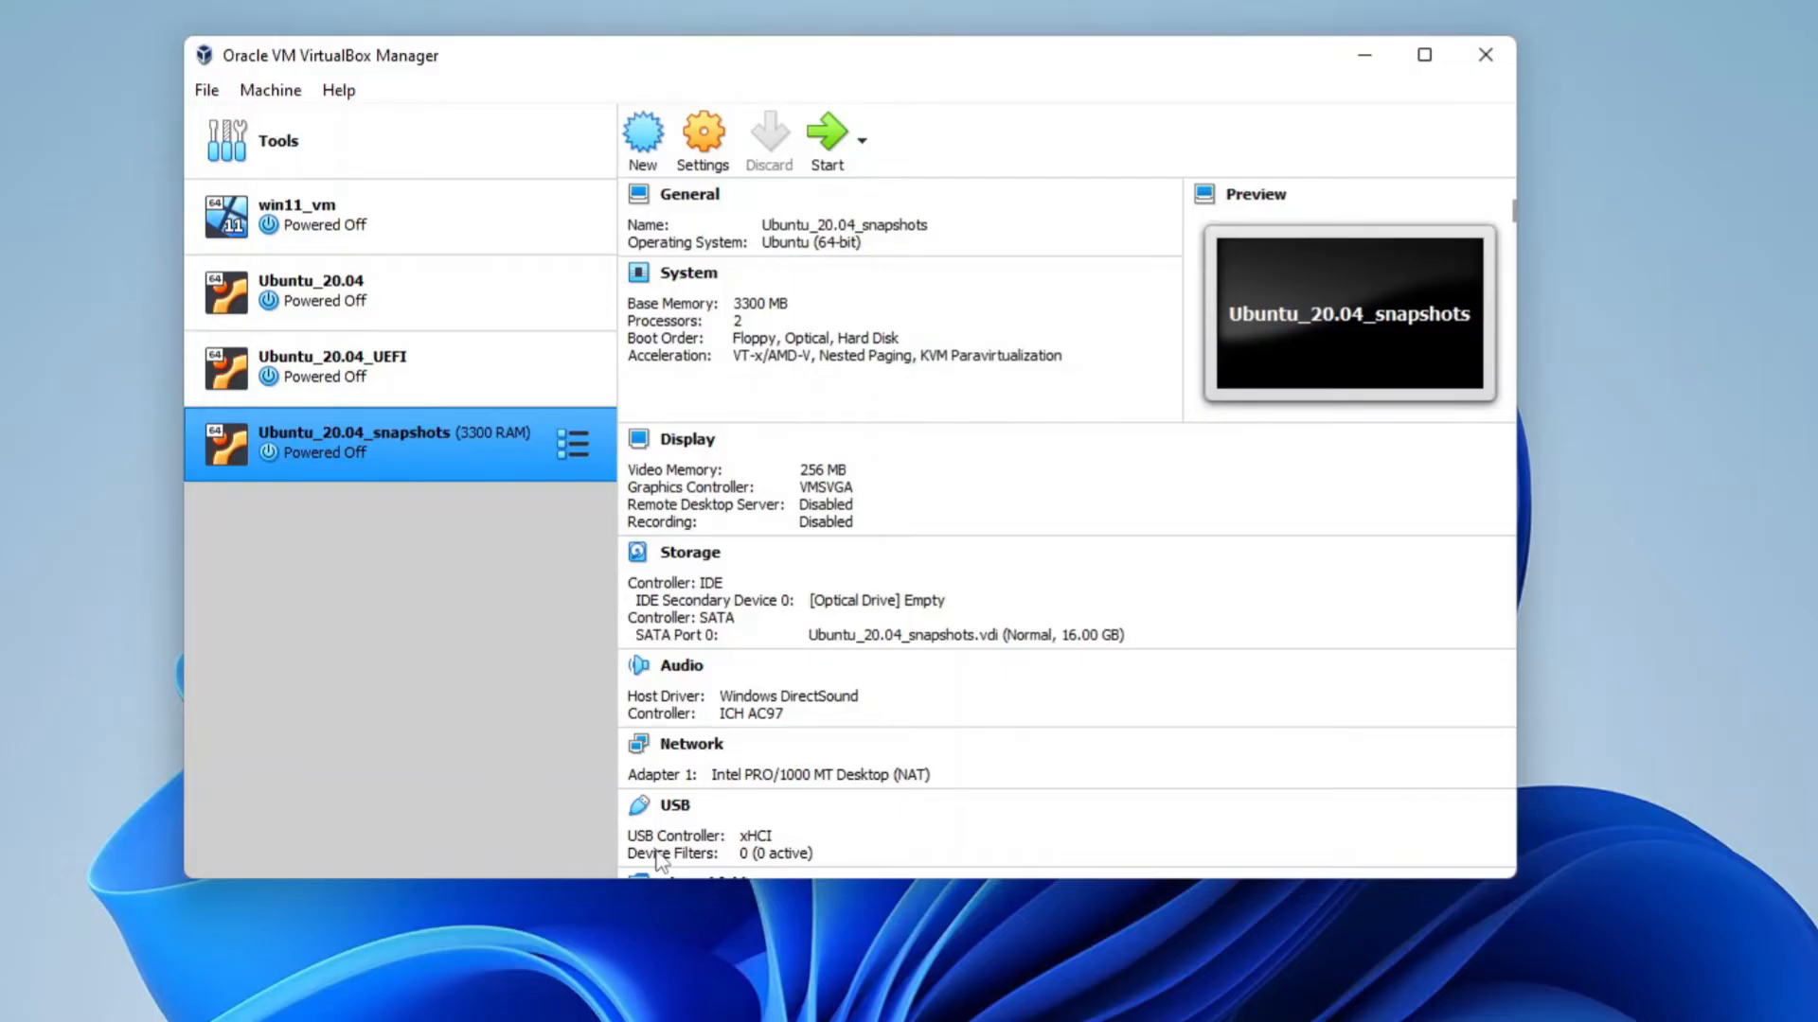
Take a new snapshot of the machine named newFile1
left_click(567, 459)
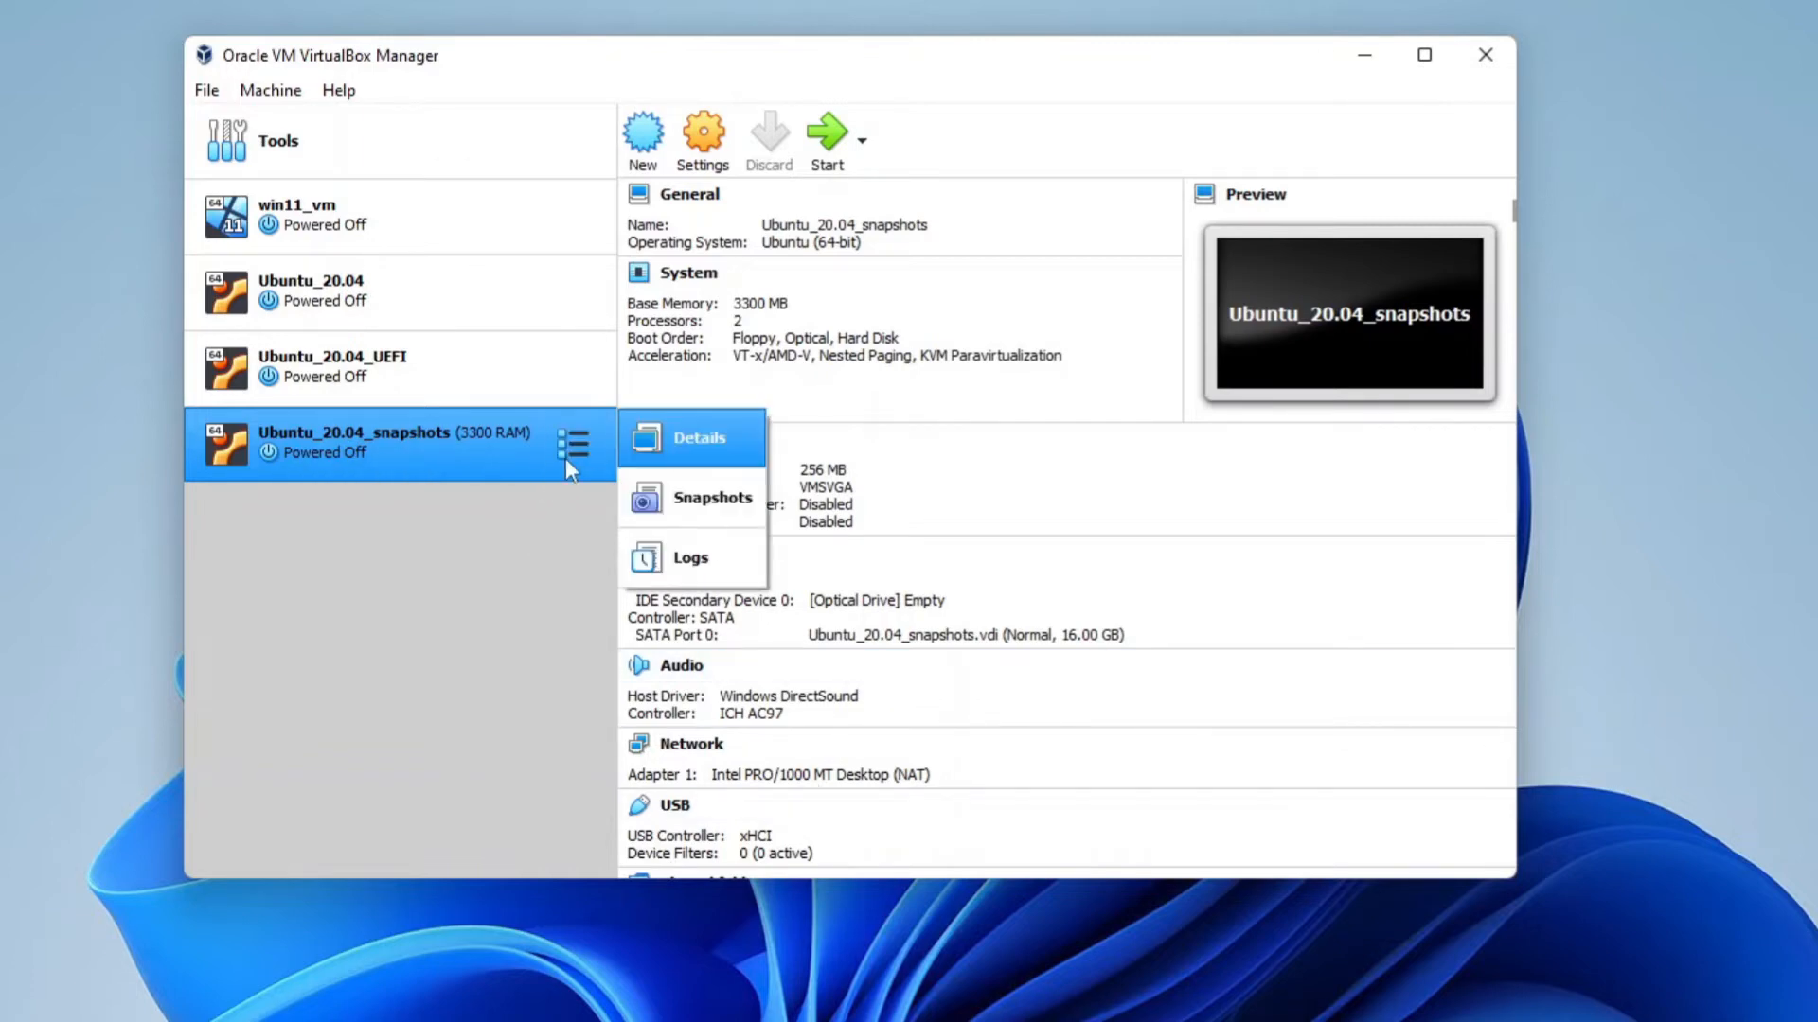
left_click(647, 502)
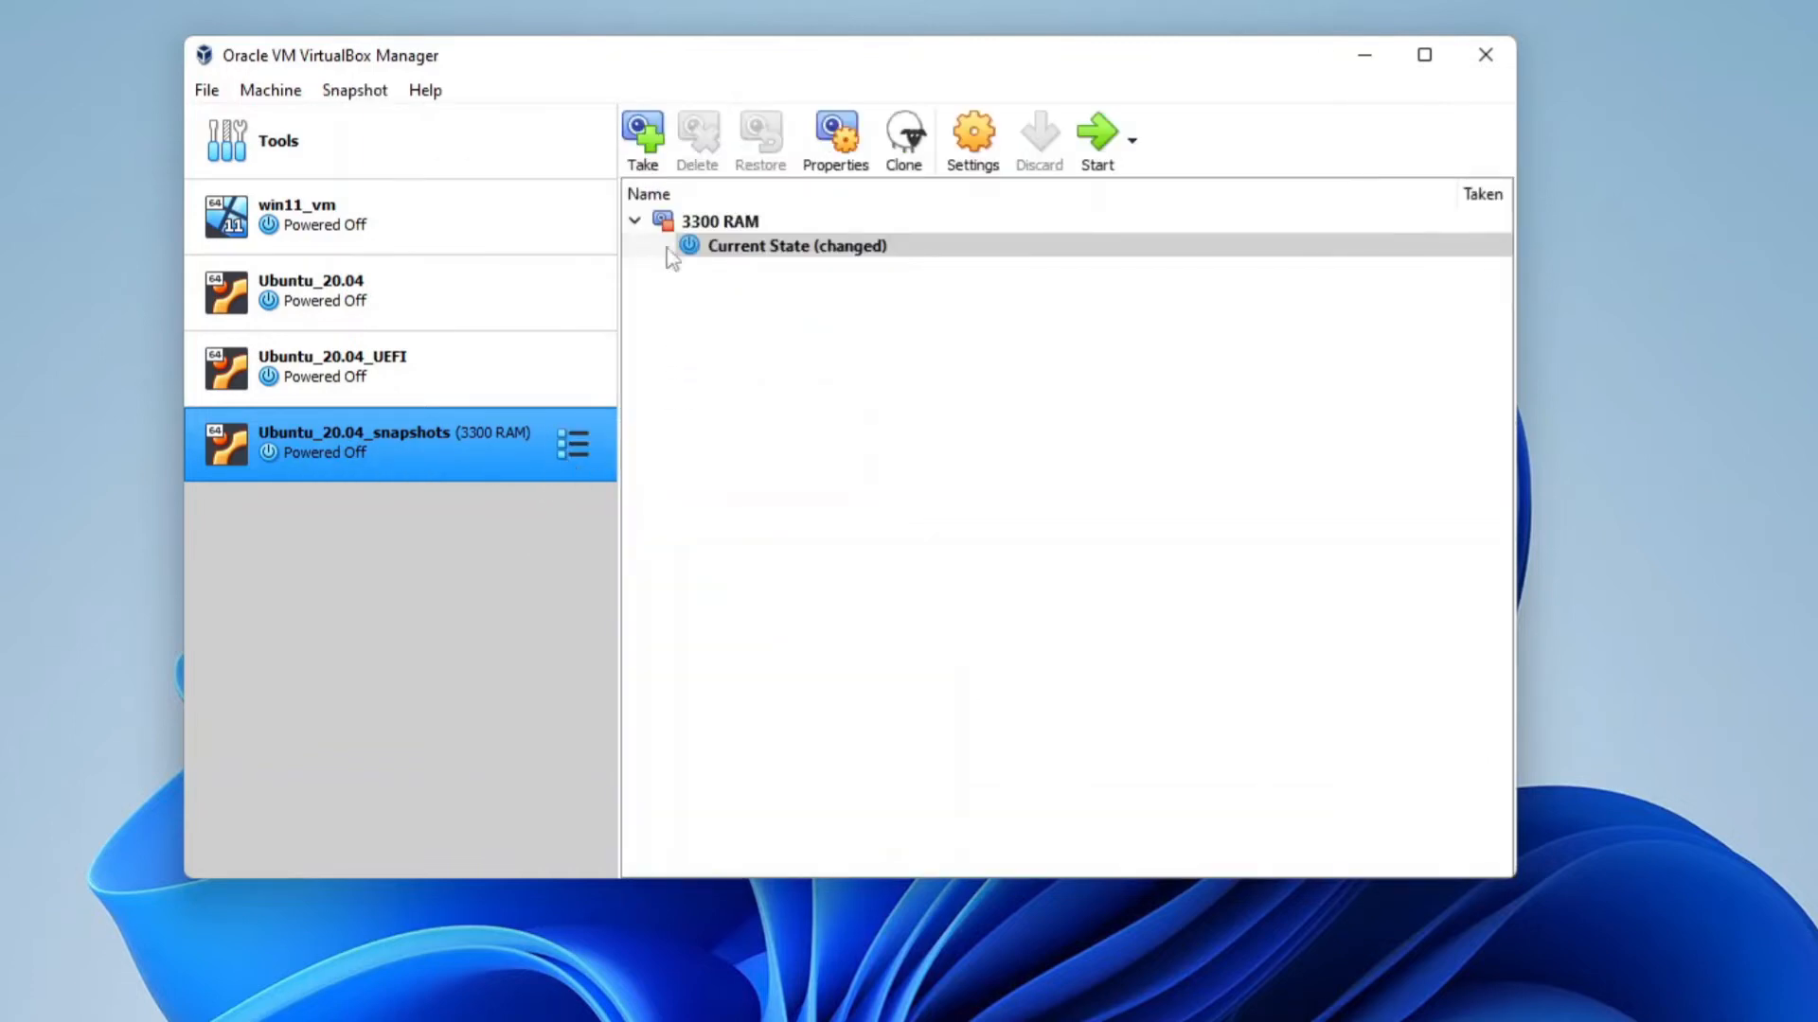
left_click(643, 151)
key("ctrl+shift+Left")
key("ctrl+shift+Left")
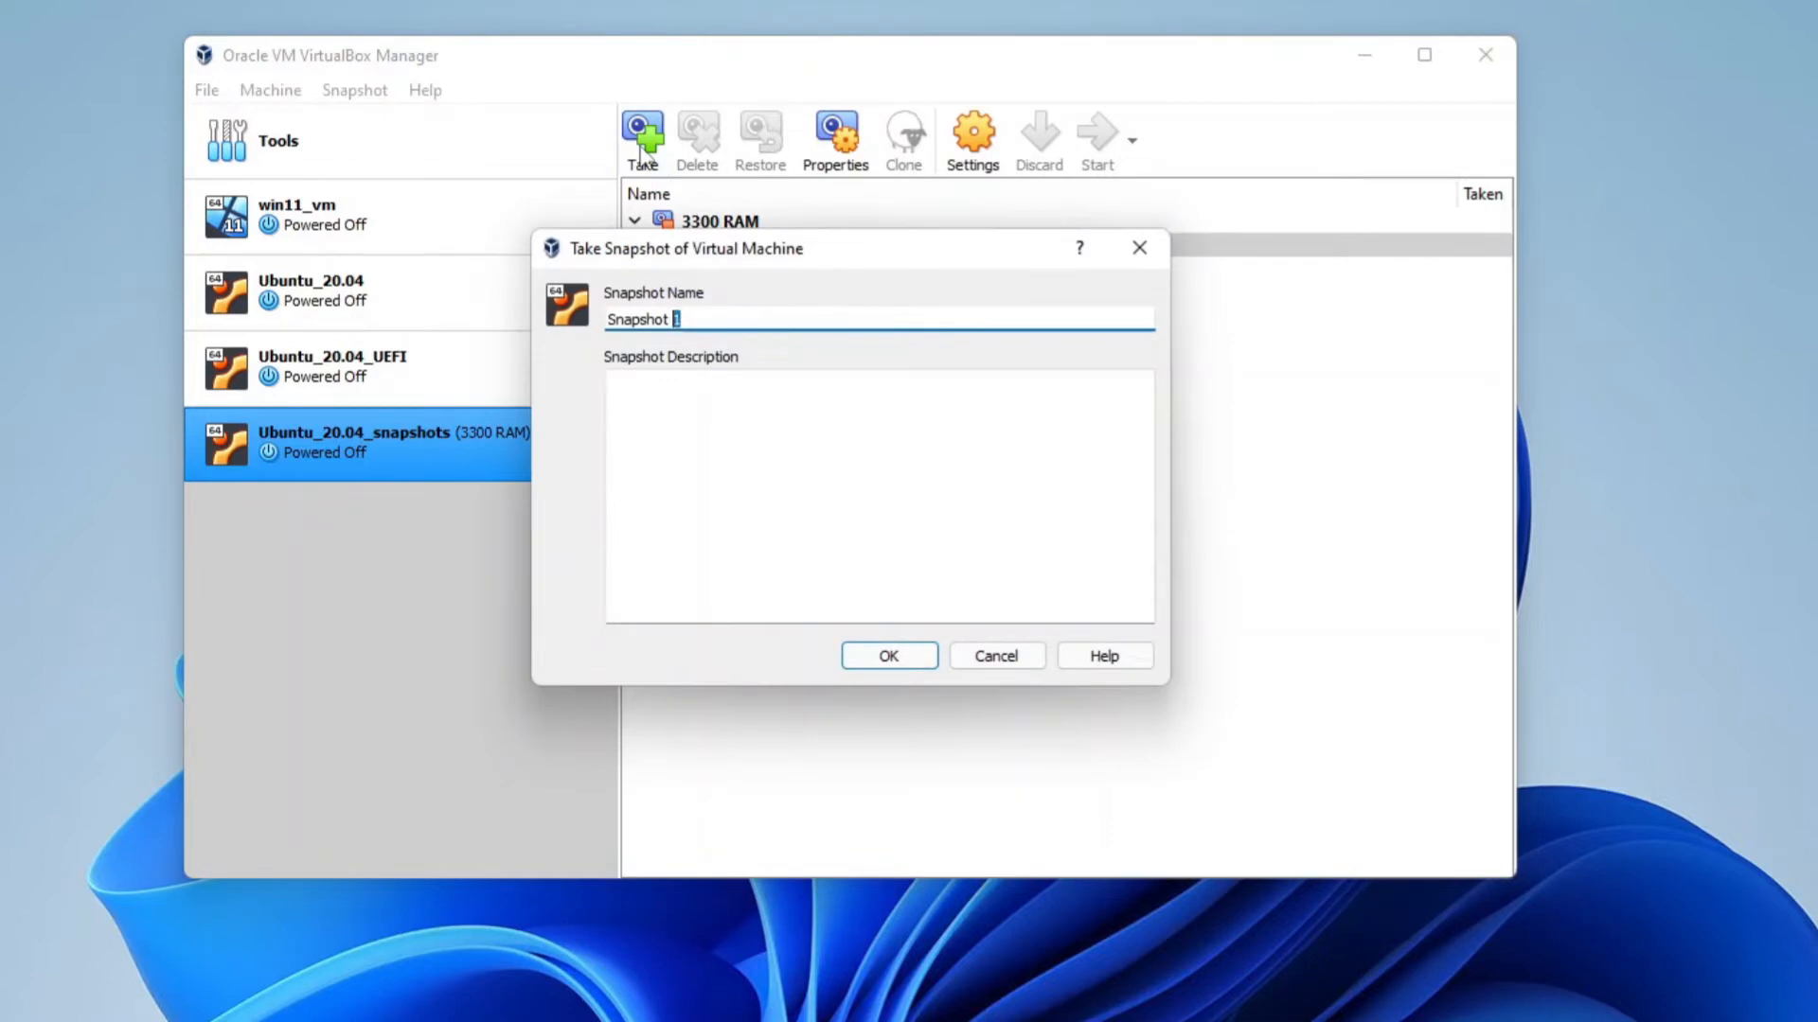
type("newFile1")
left_click(872, 657)
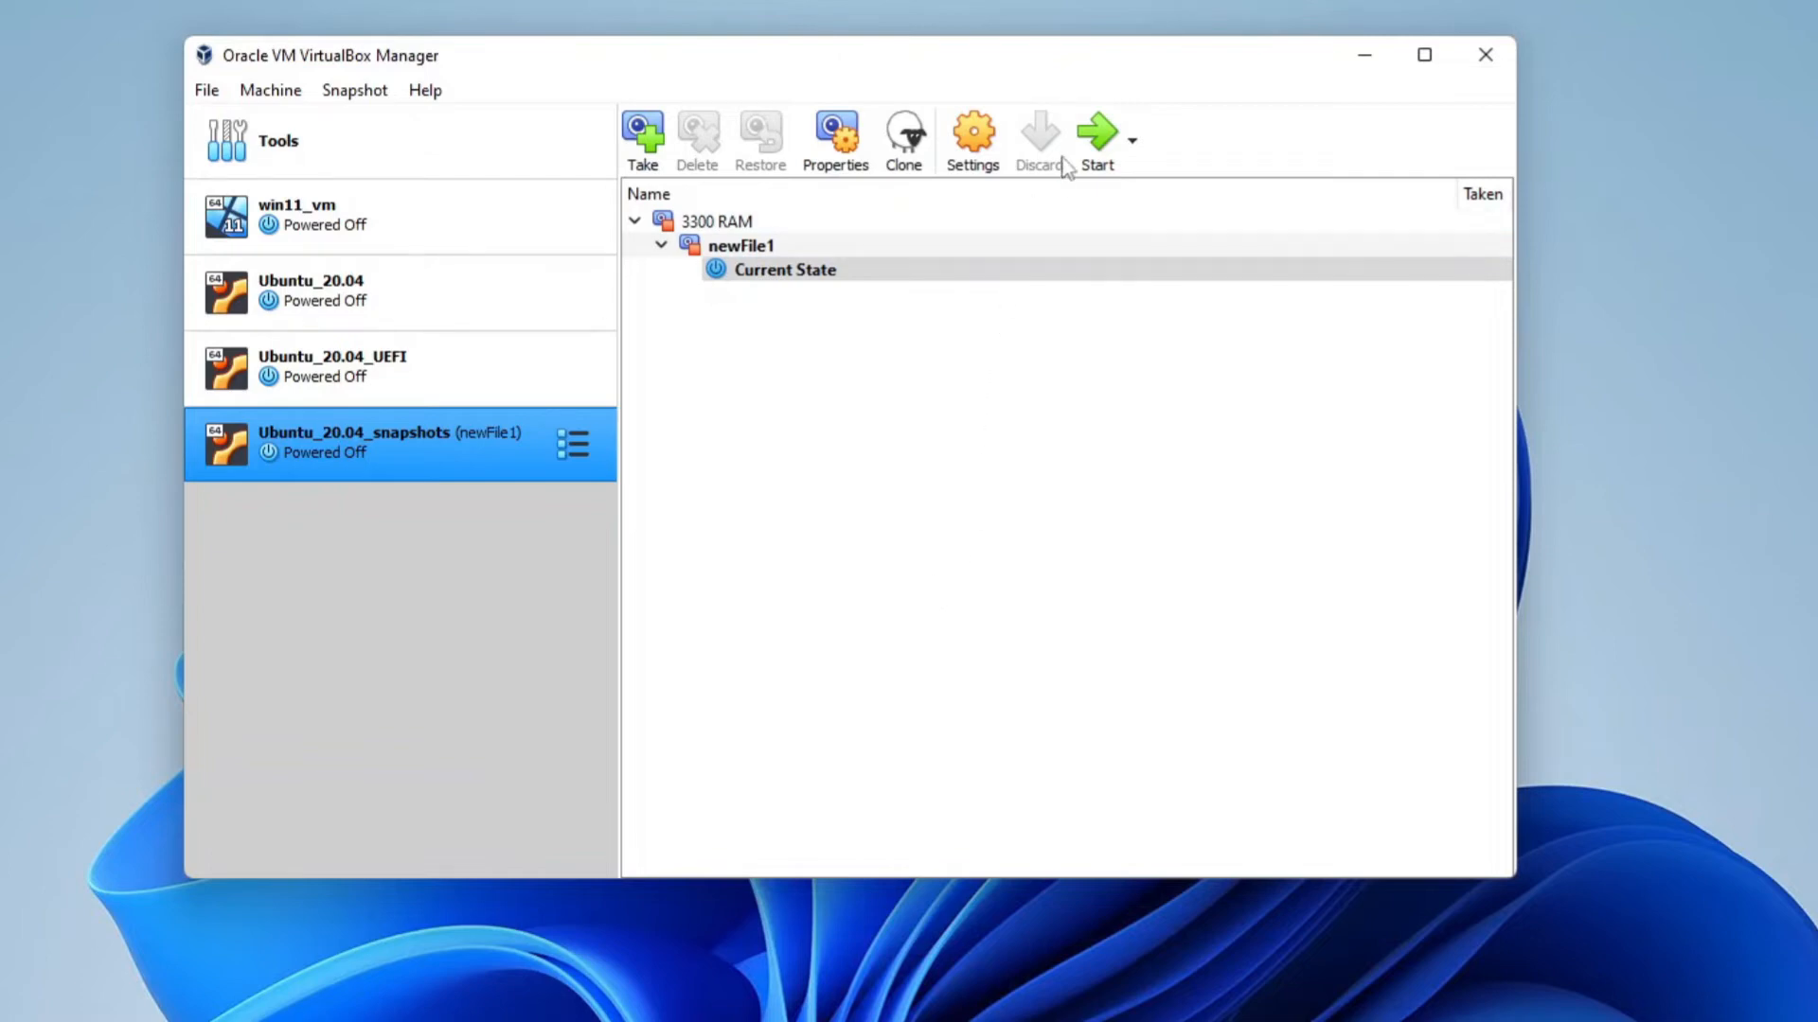
Start the virtual machine, open a terminal, and change to the Desktop directory
left_click(1090, 142)
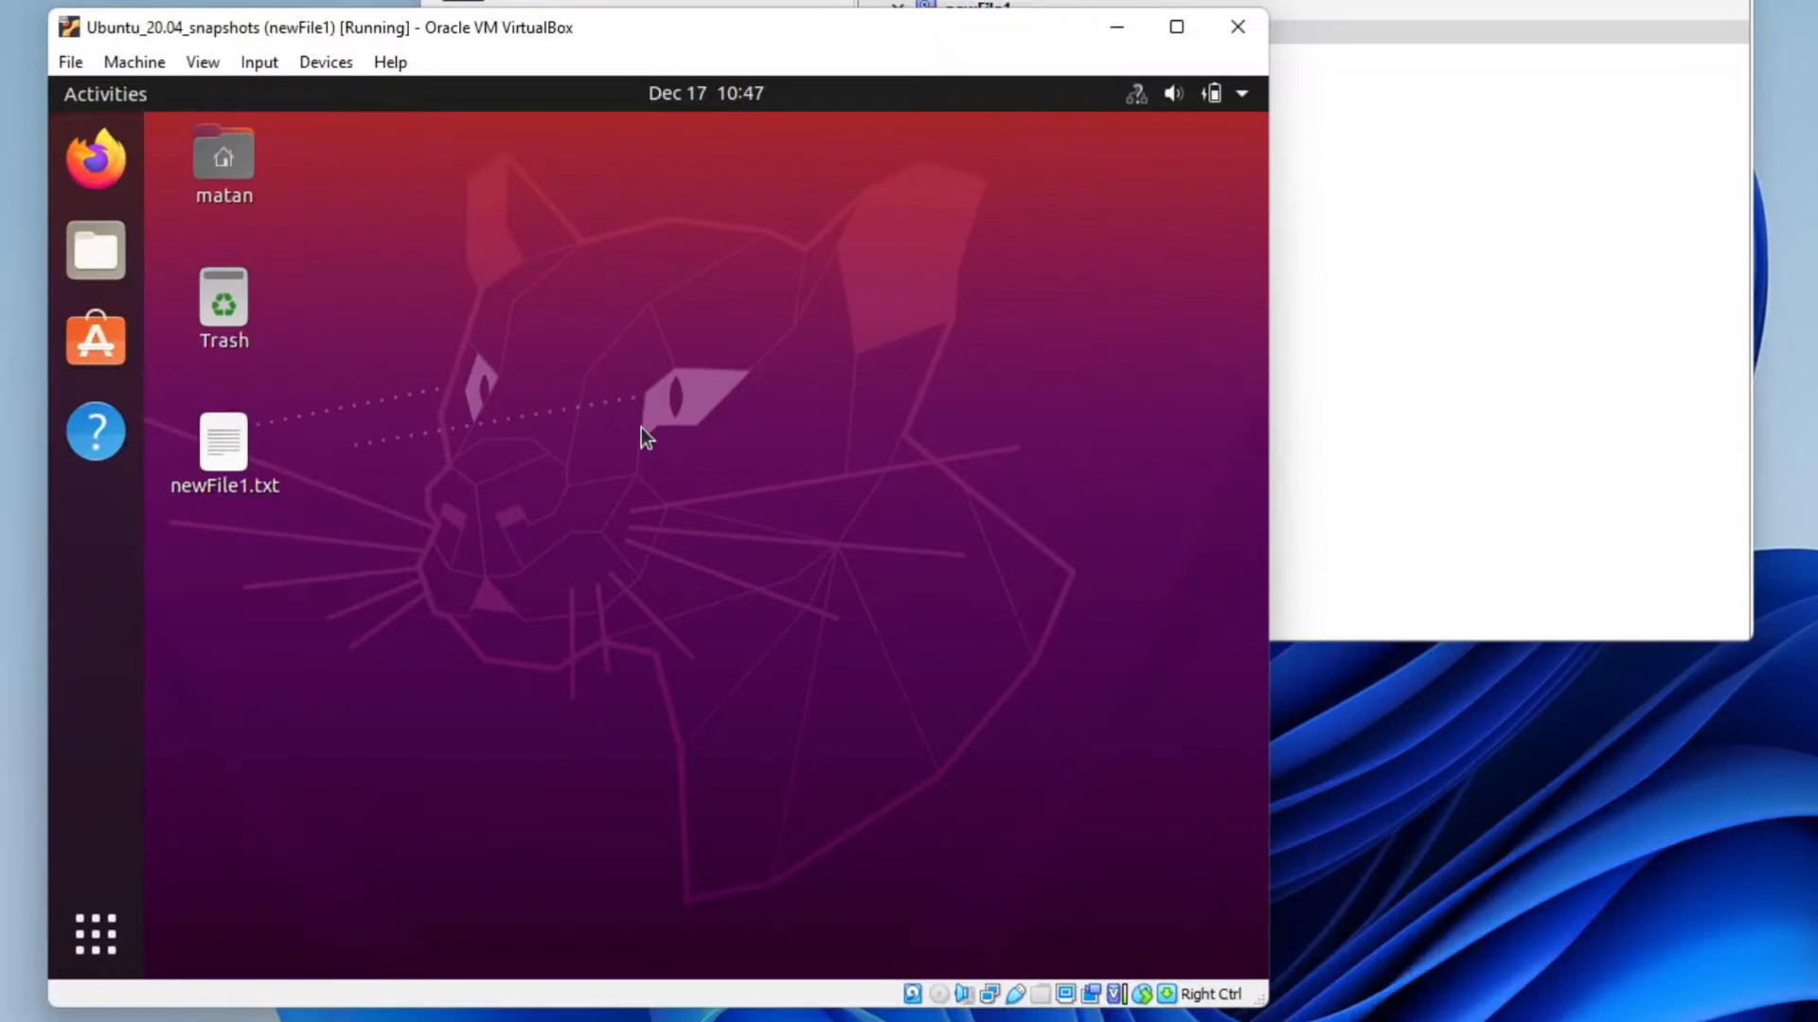
key("super")
type("term")
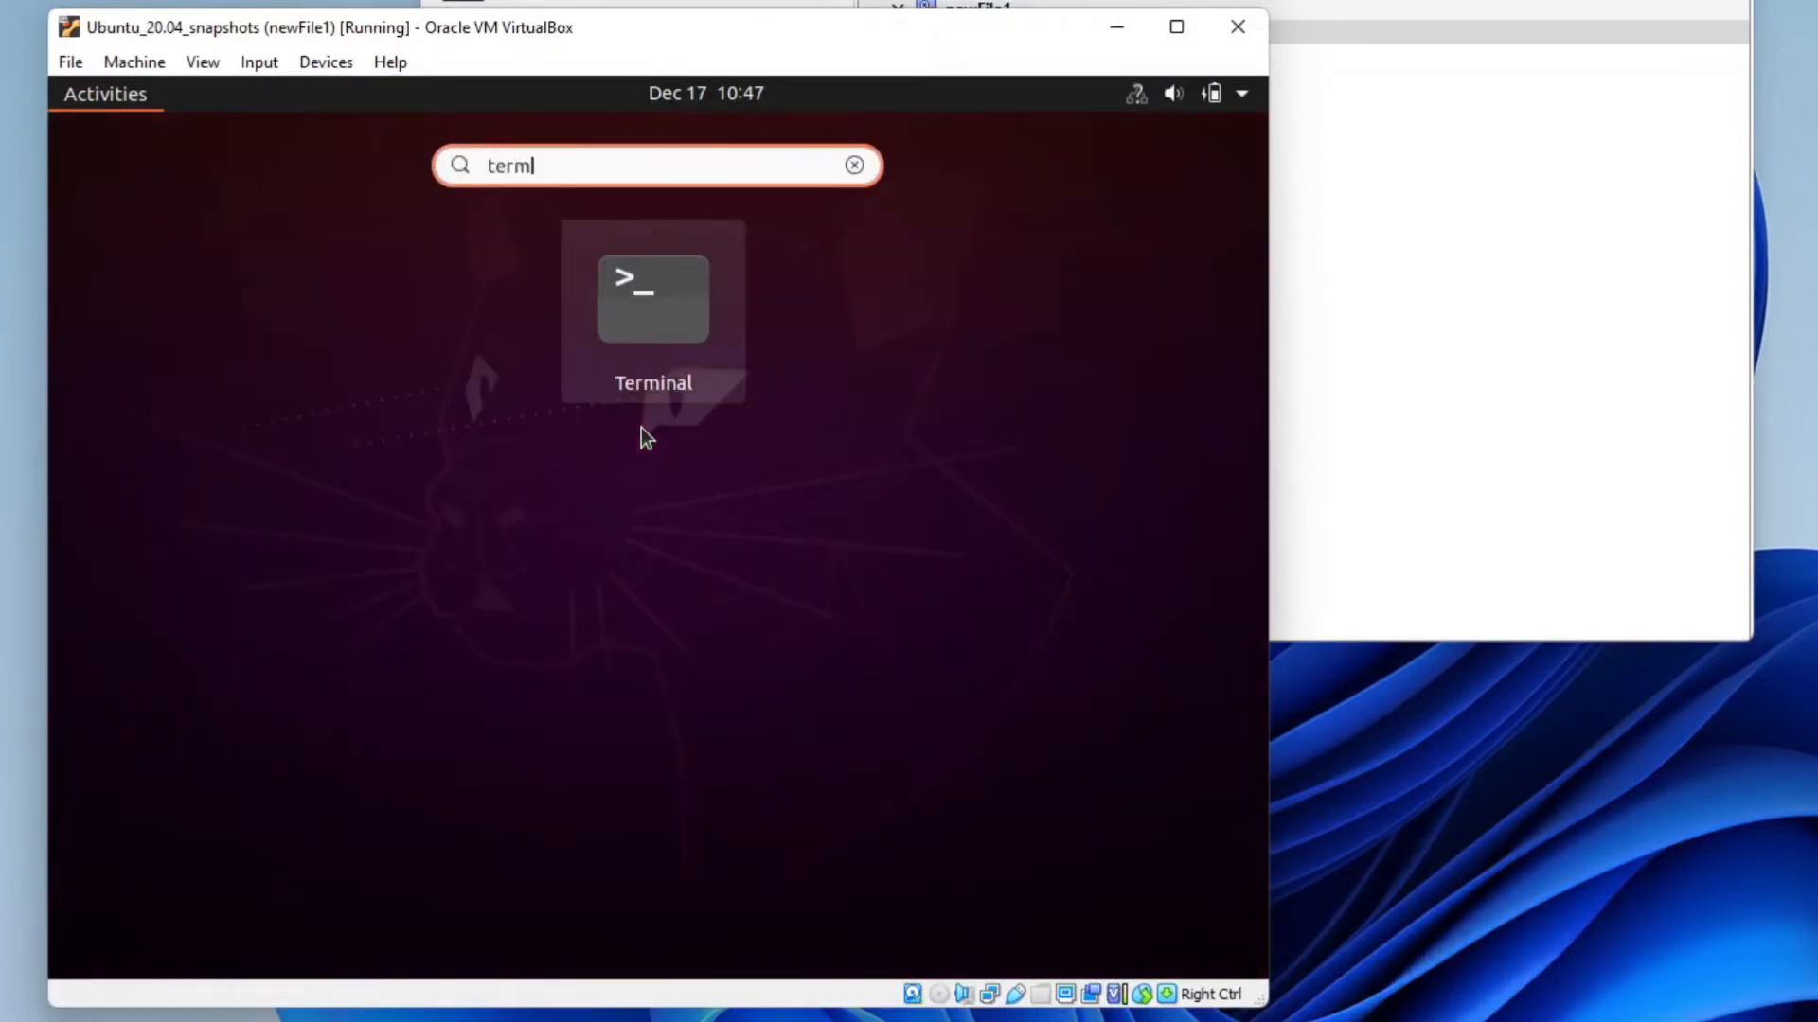
key("Return")
type("cd De")
key("Tab")
key("Return")
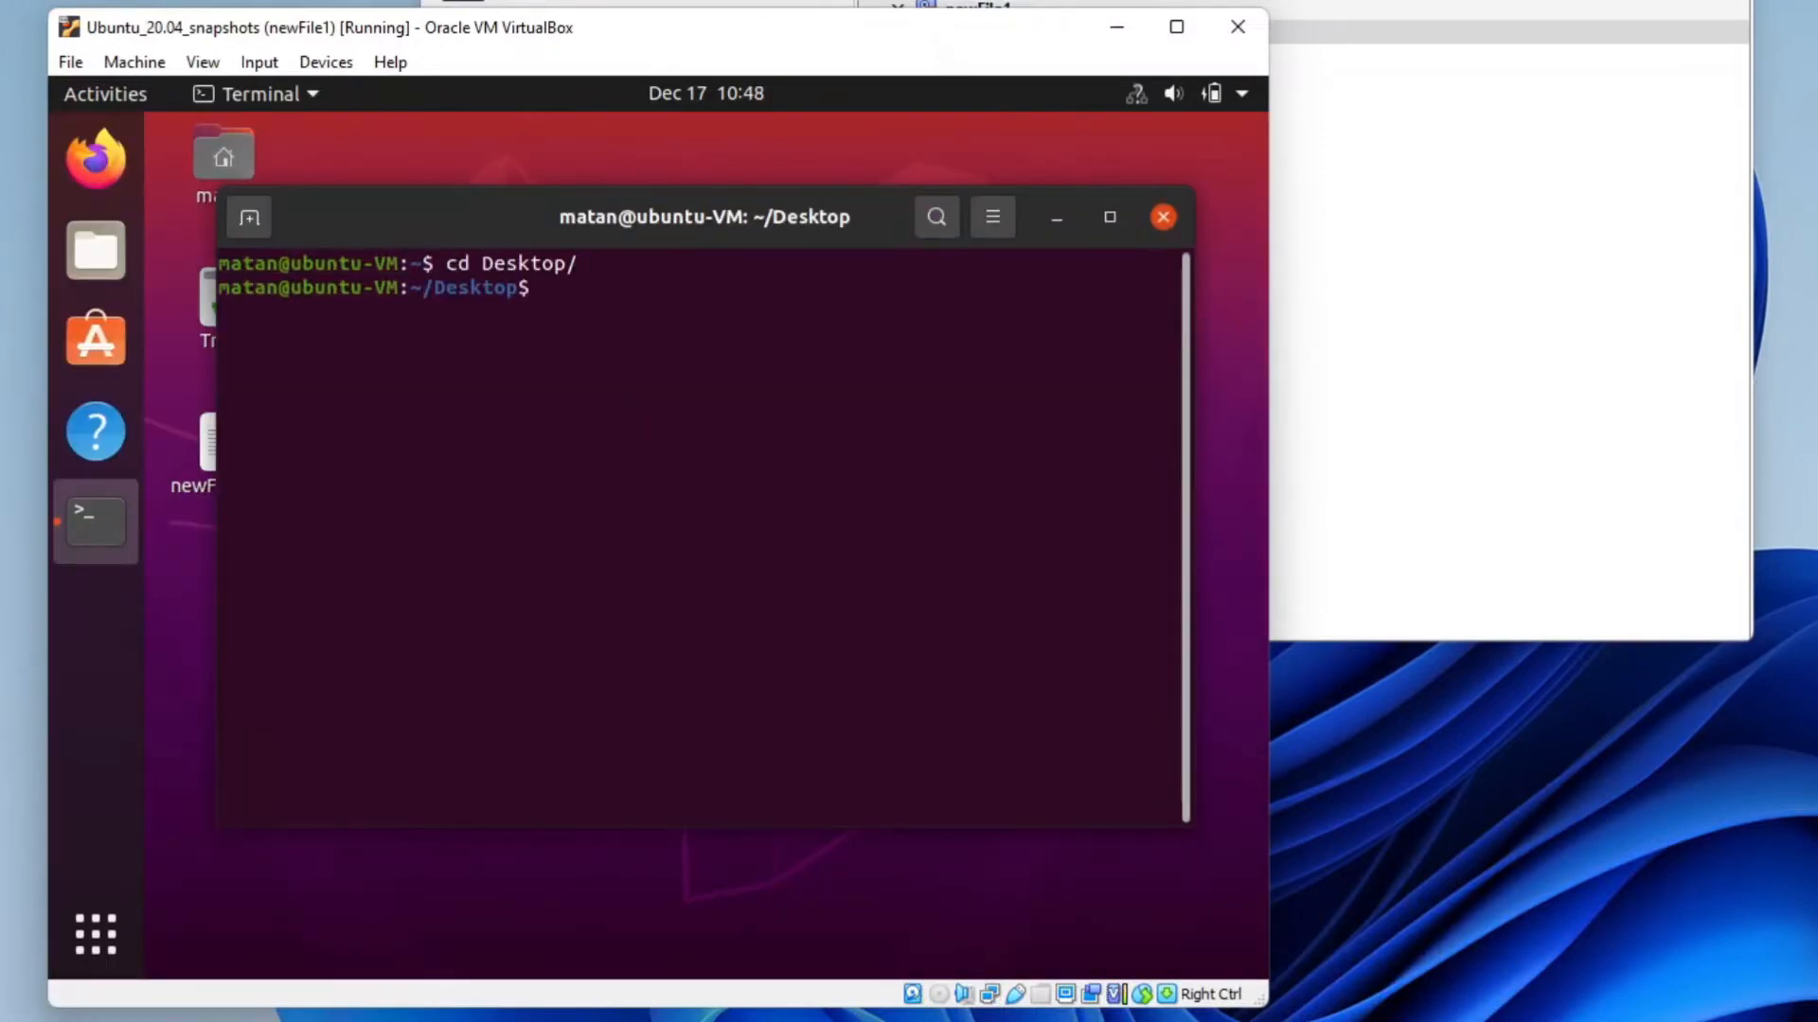
Create newFile2.txt with nano containing "hello this is file 2", save it, and exit the terminal
type("nano newFile2.txt")
key("Return")
type("hello this is file 2")
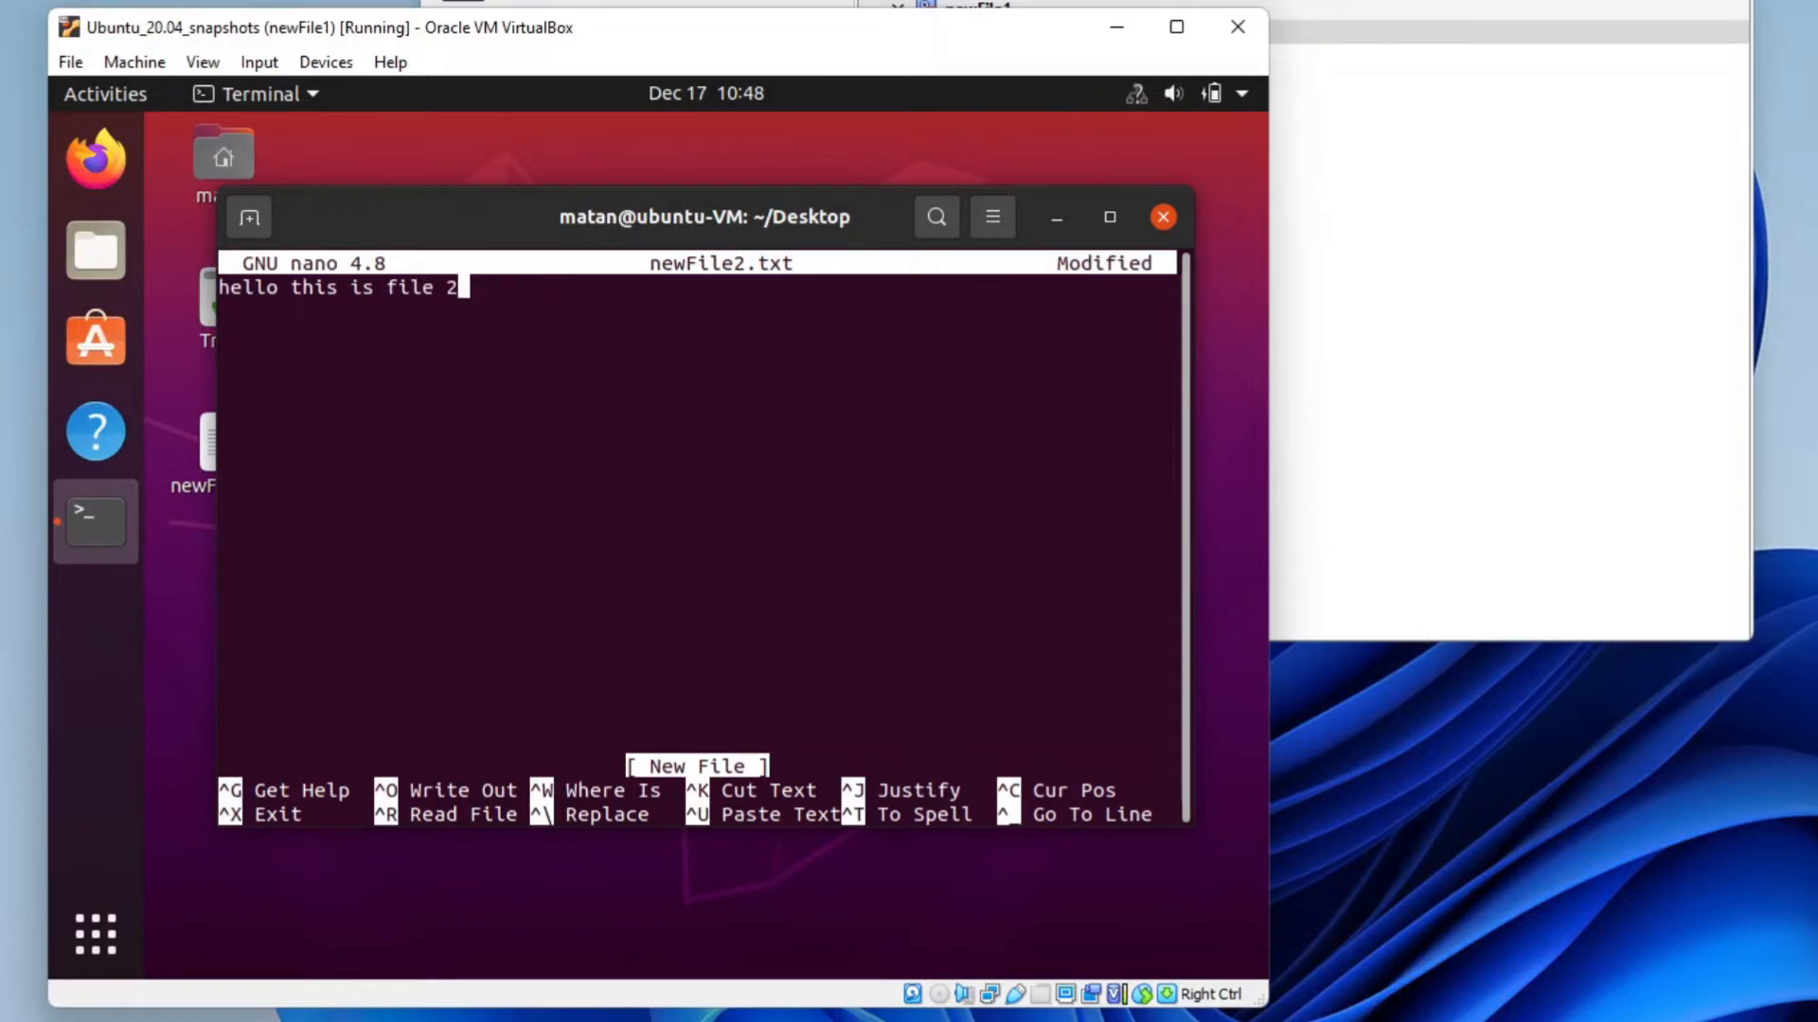
key("ctrl+x")
key("y")
key("Return")
type("exit")
key("Return")
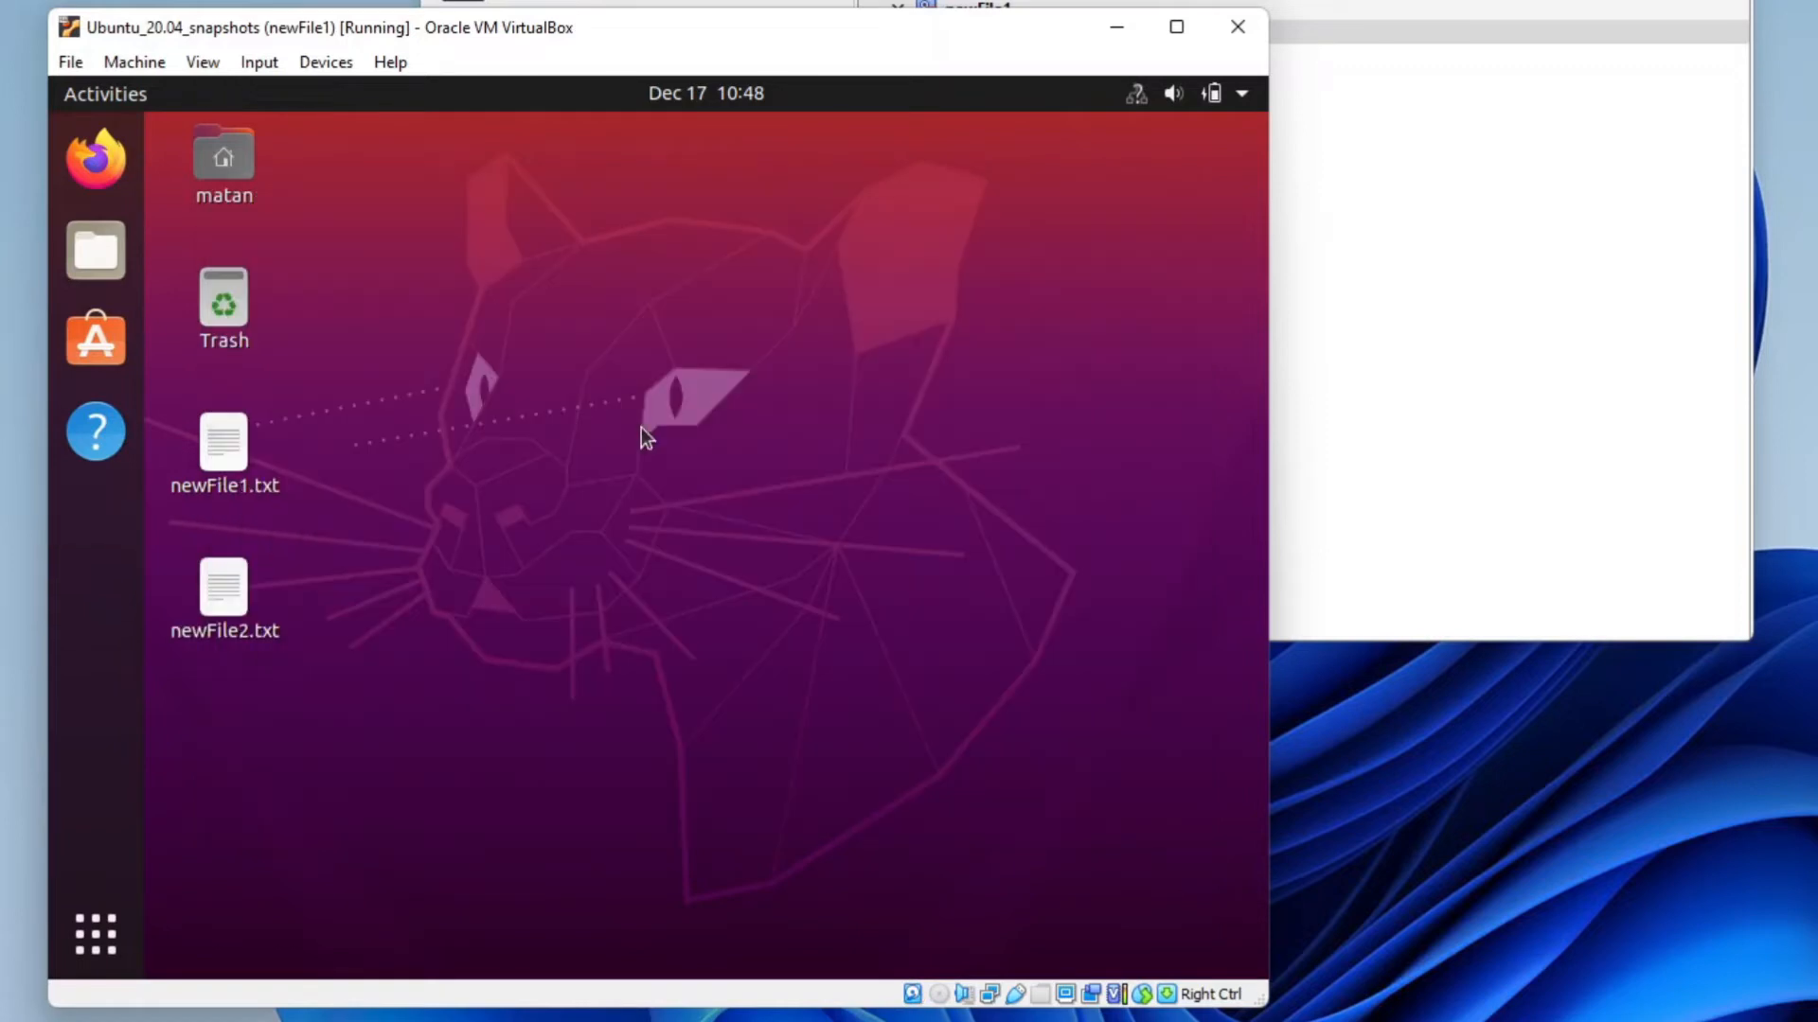
Power off the Ubuntu guest from the system menu
left_click(1225, 98)
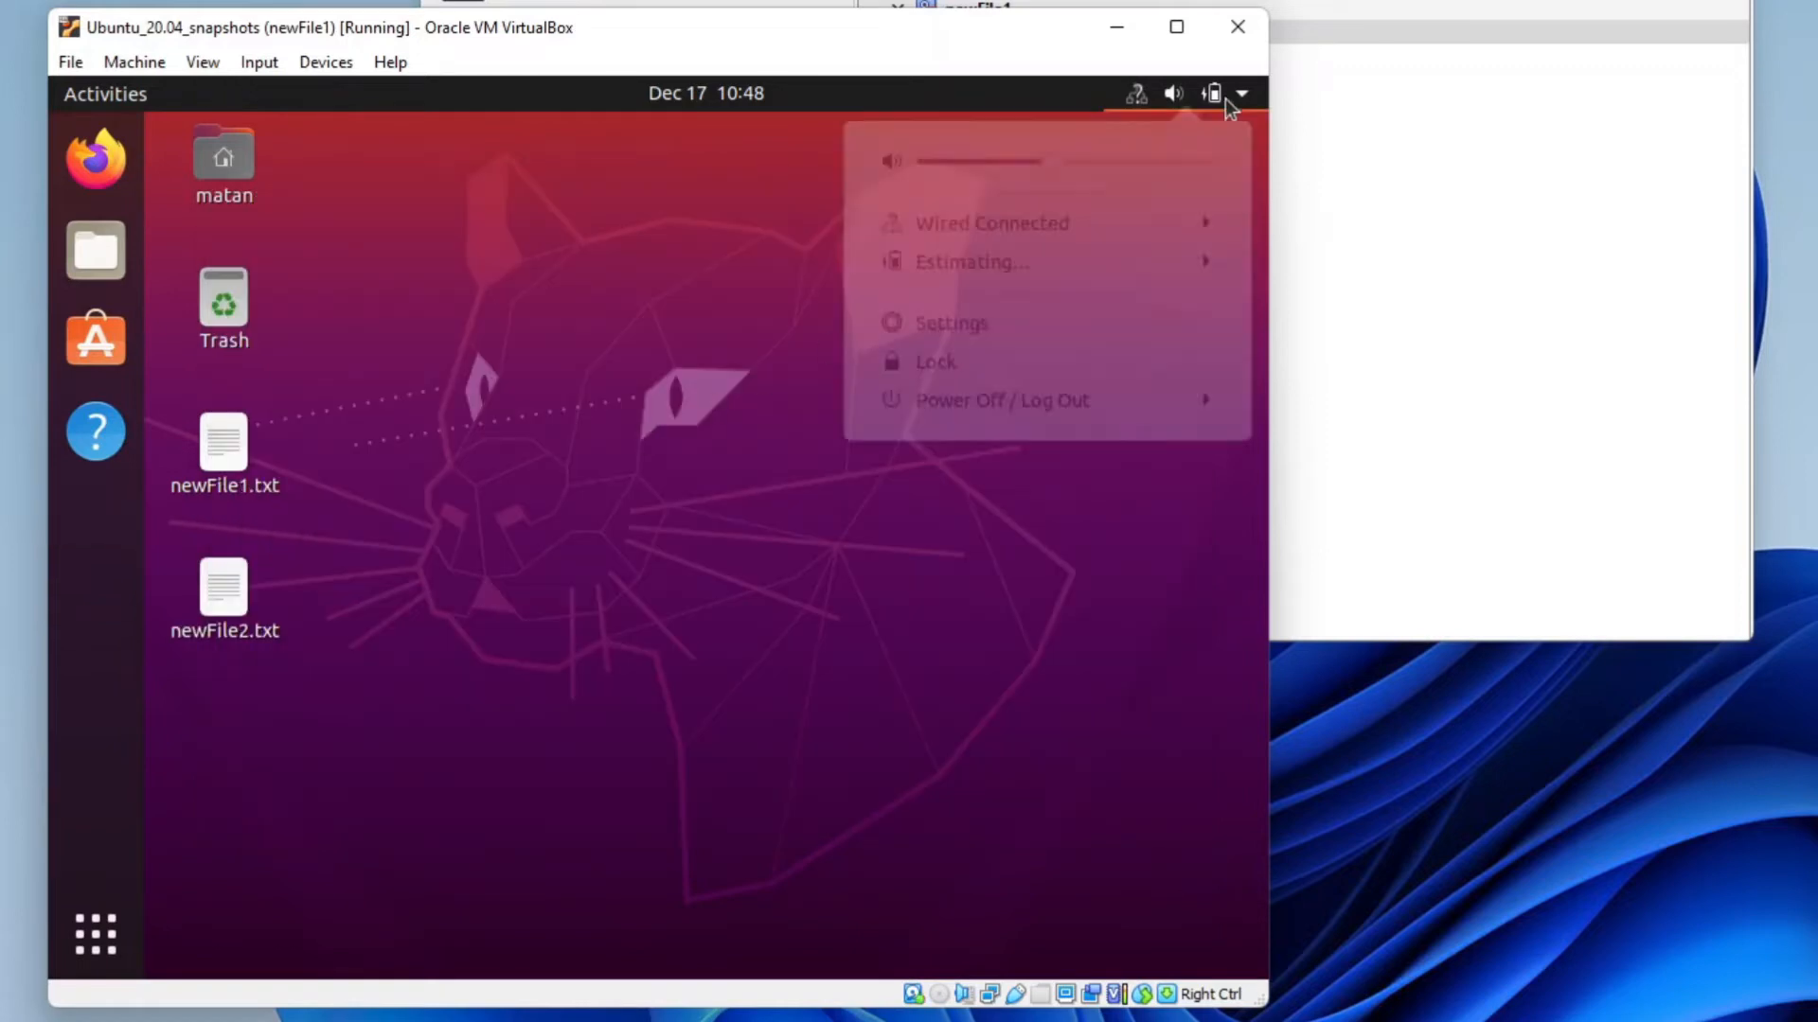
left_click(1091, 418)
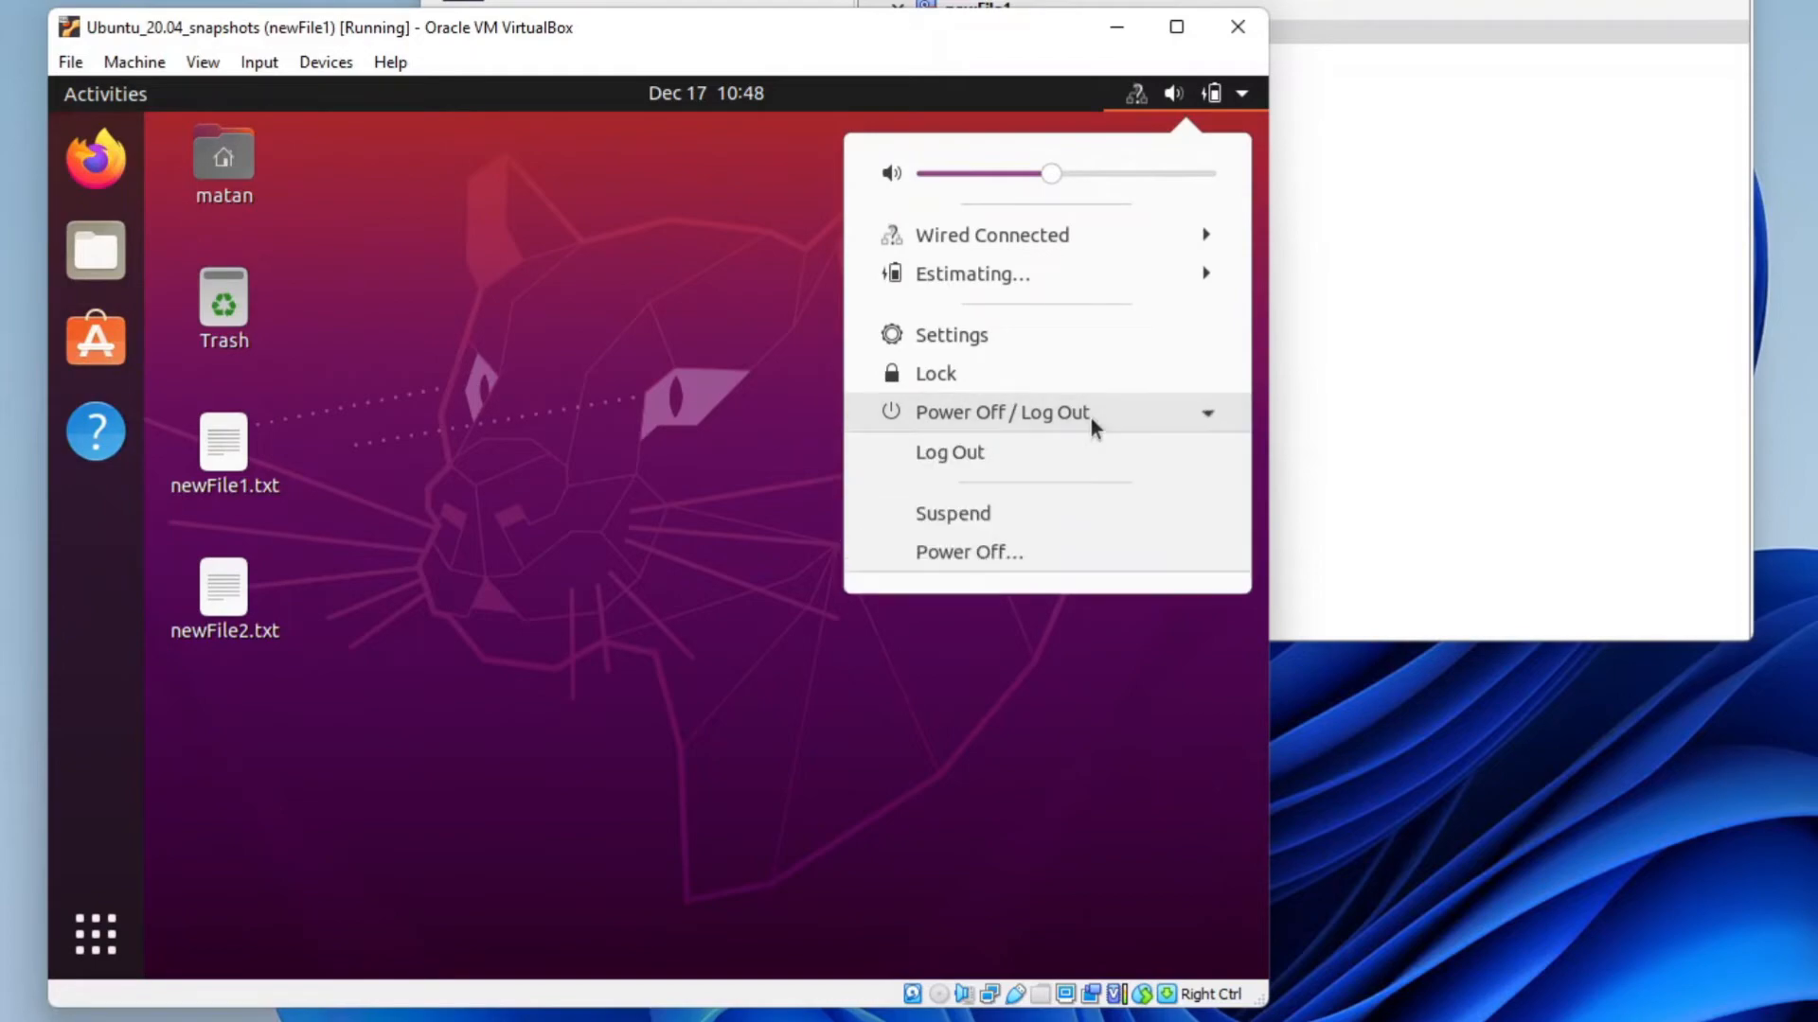
left_click(1067, 561)
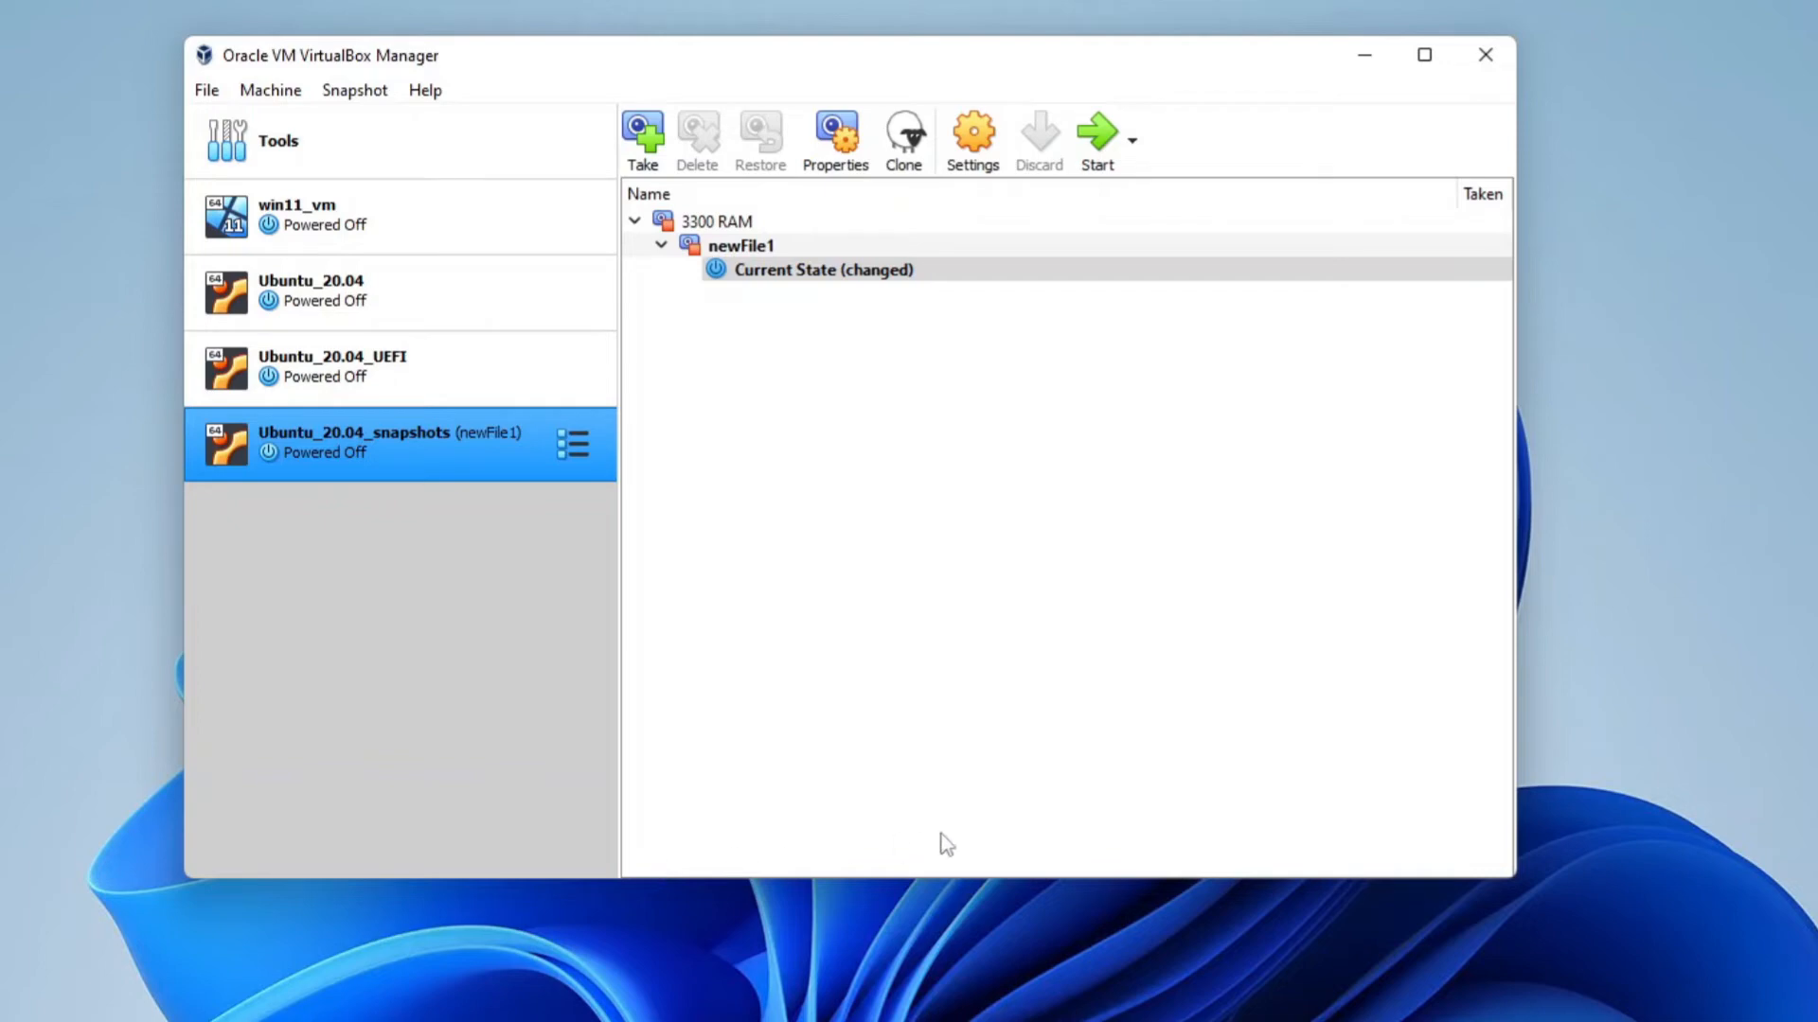
Take a snapshot of the powered-off machine named newFile2, then start the virtual machine
left_click(644, 138)
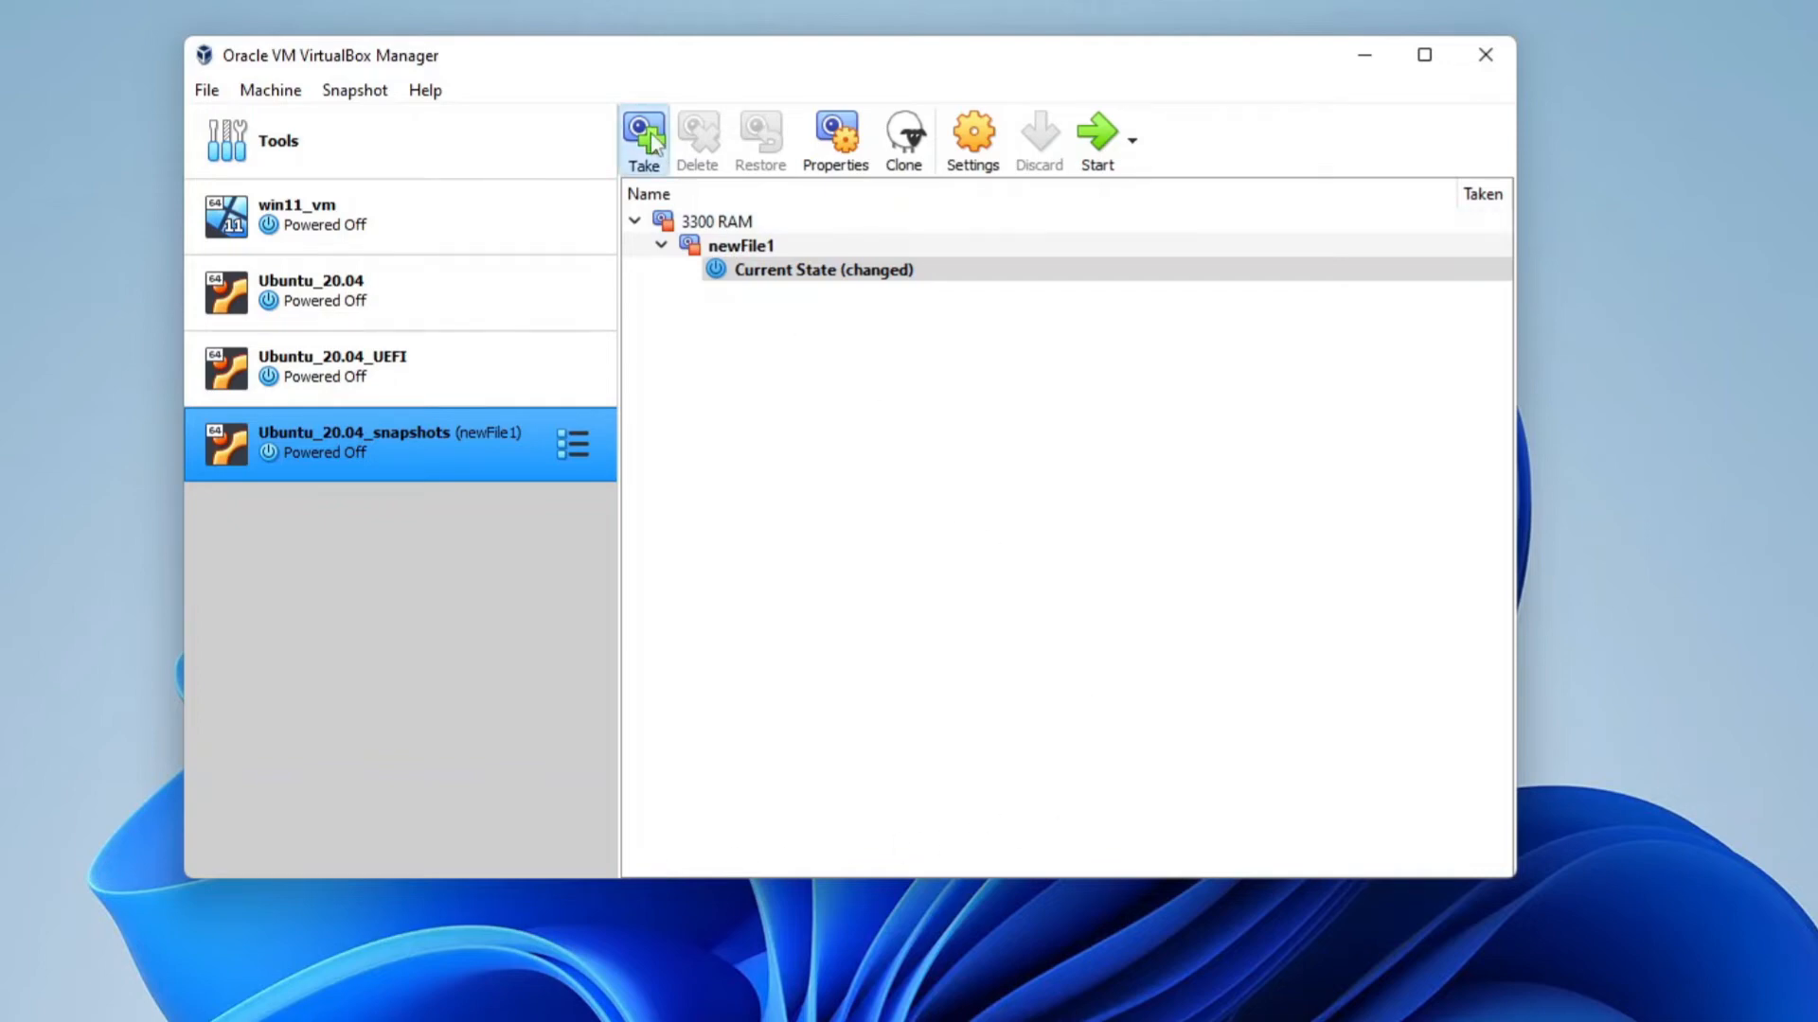
type("newFile2")
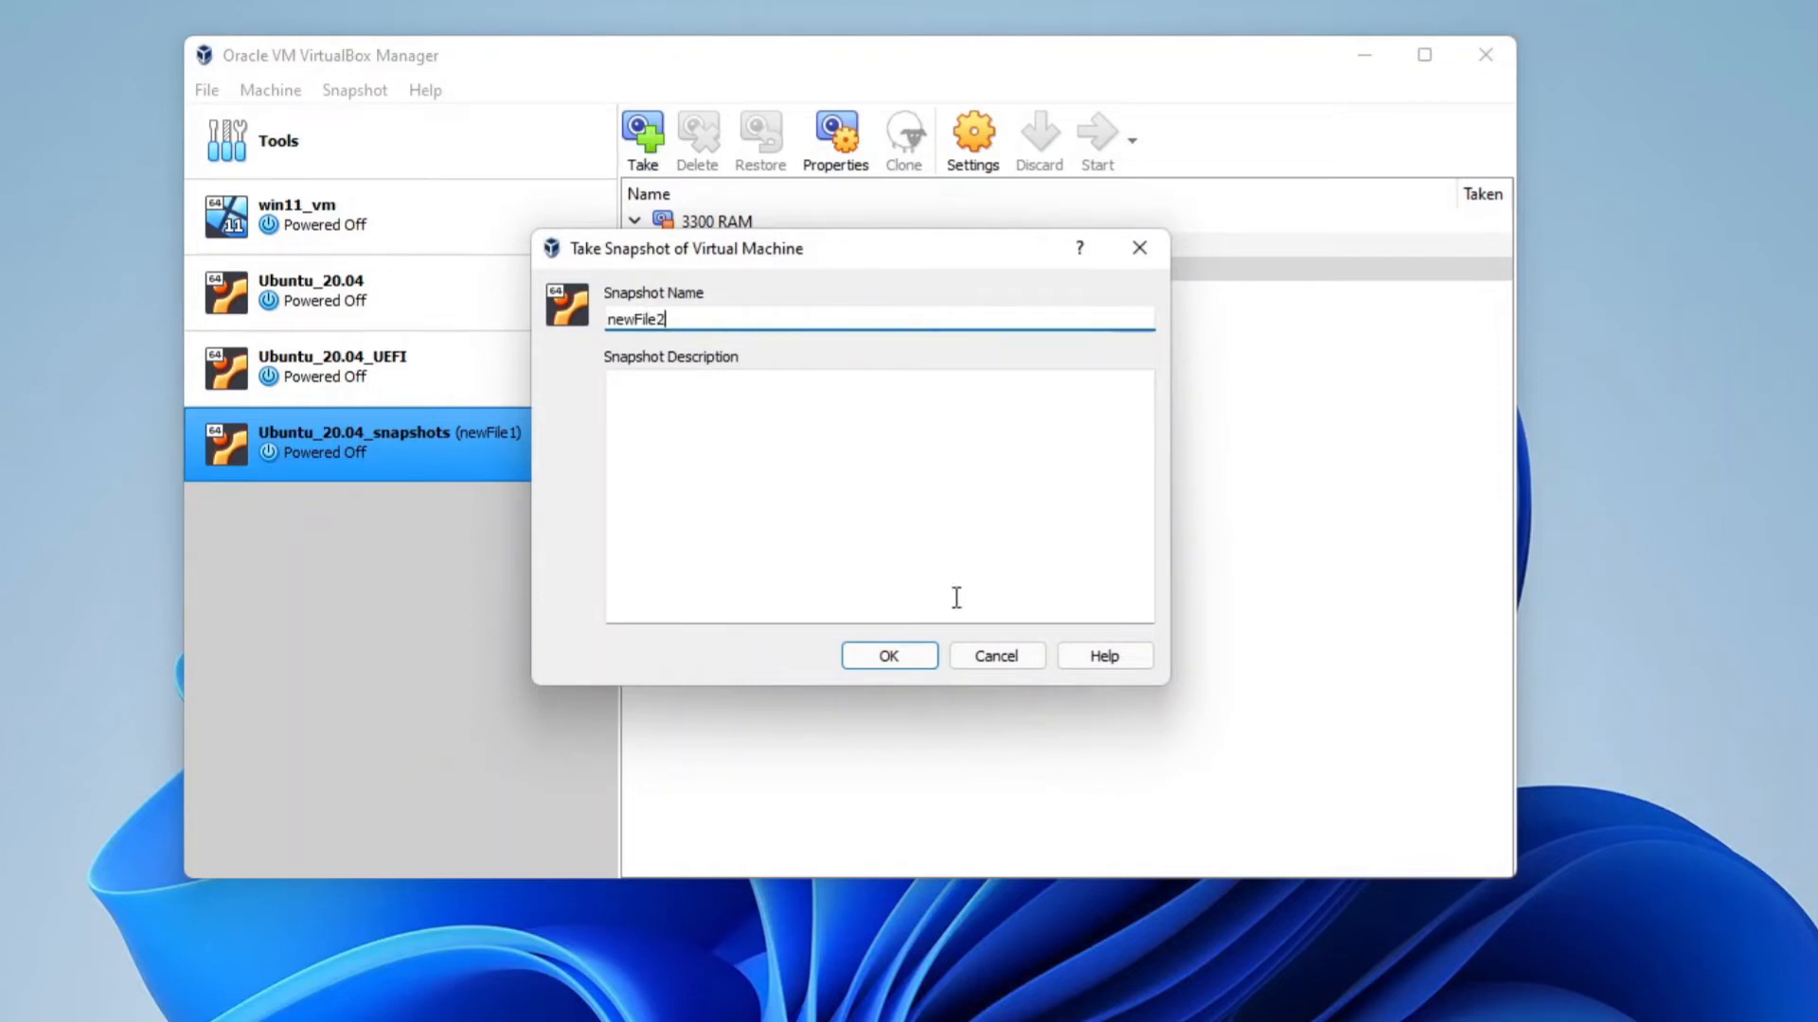
left_click(925, 657)
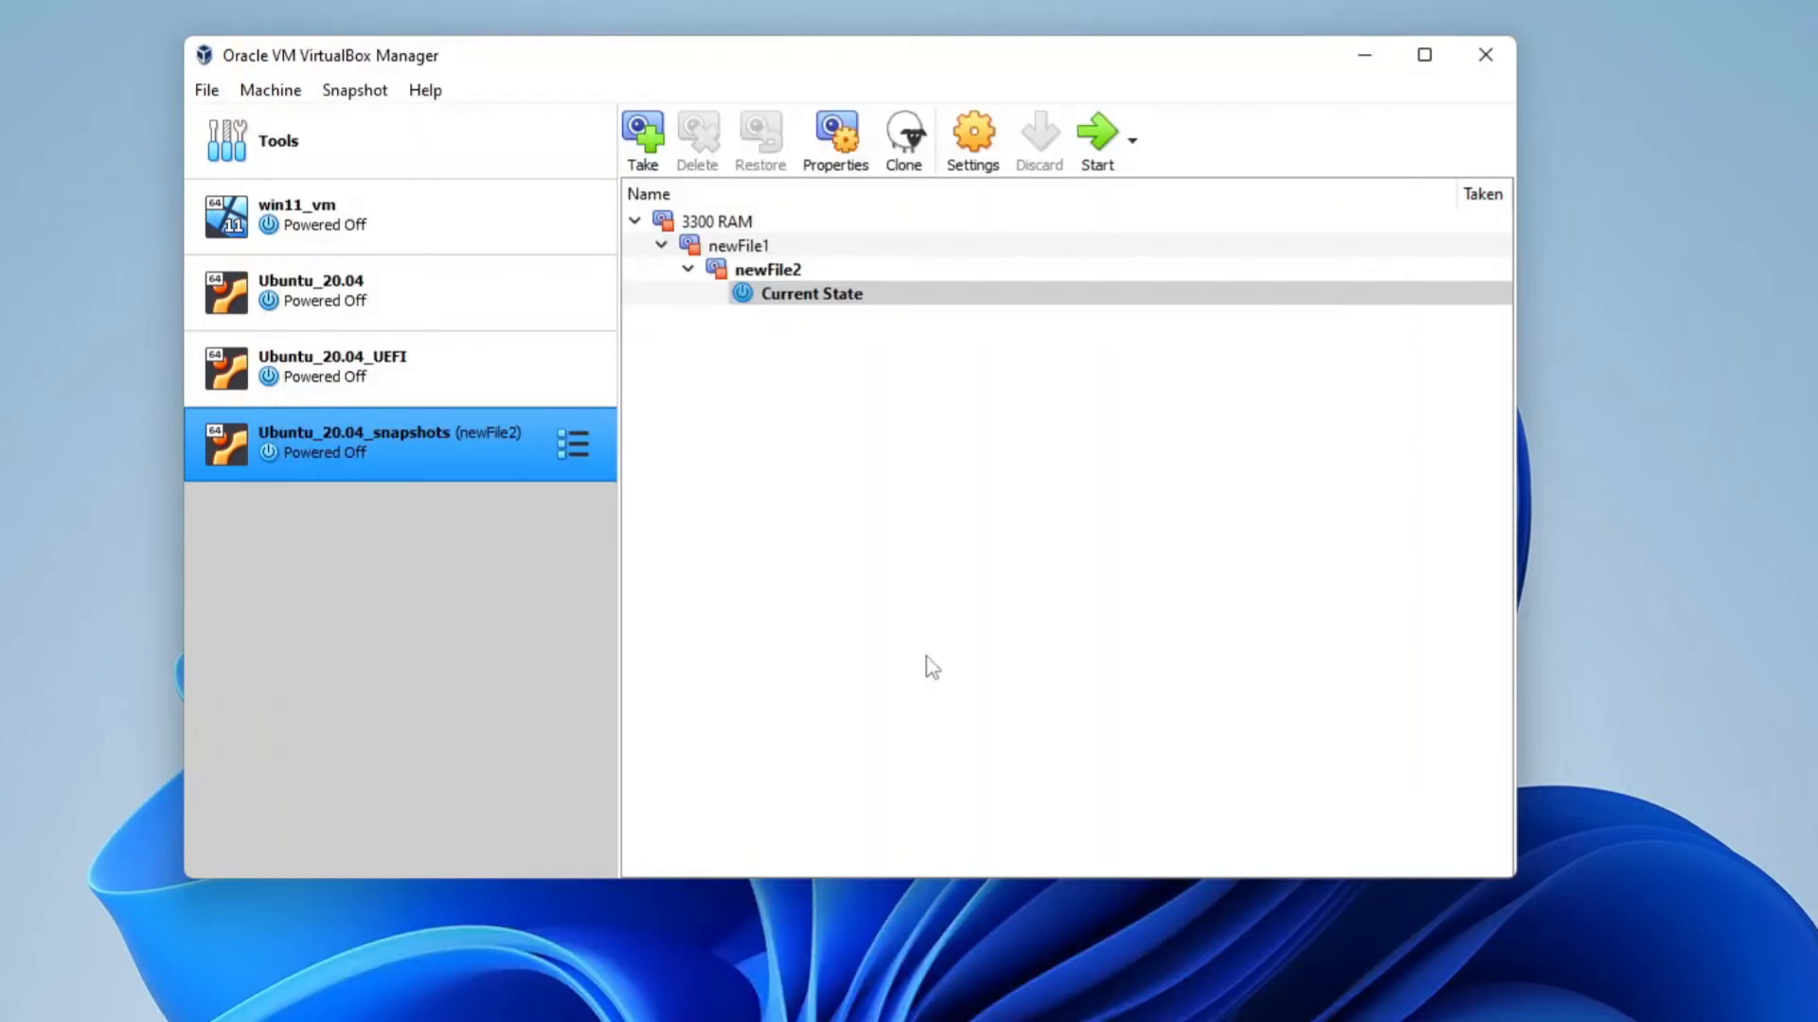
left_click(1098, 139)
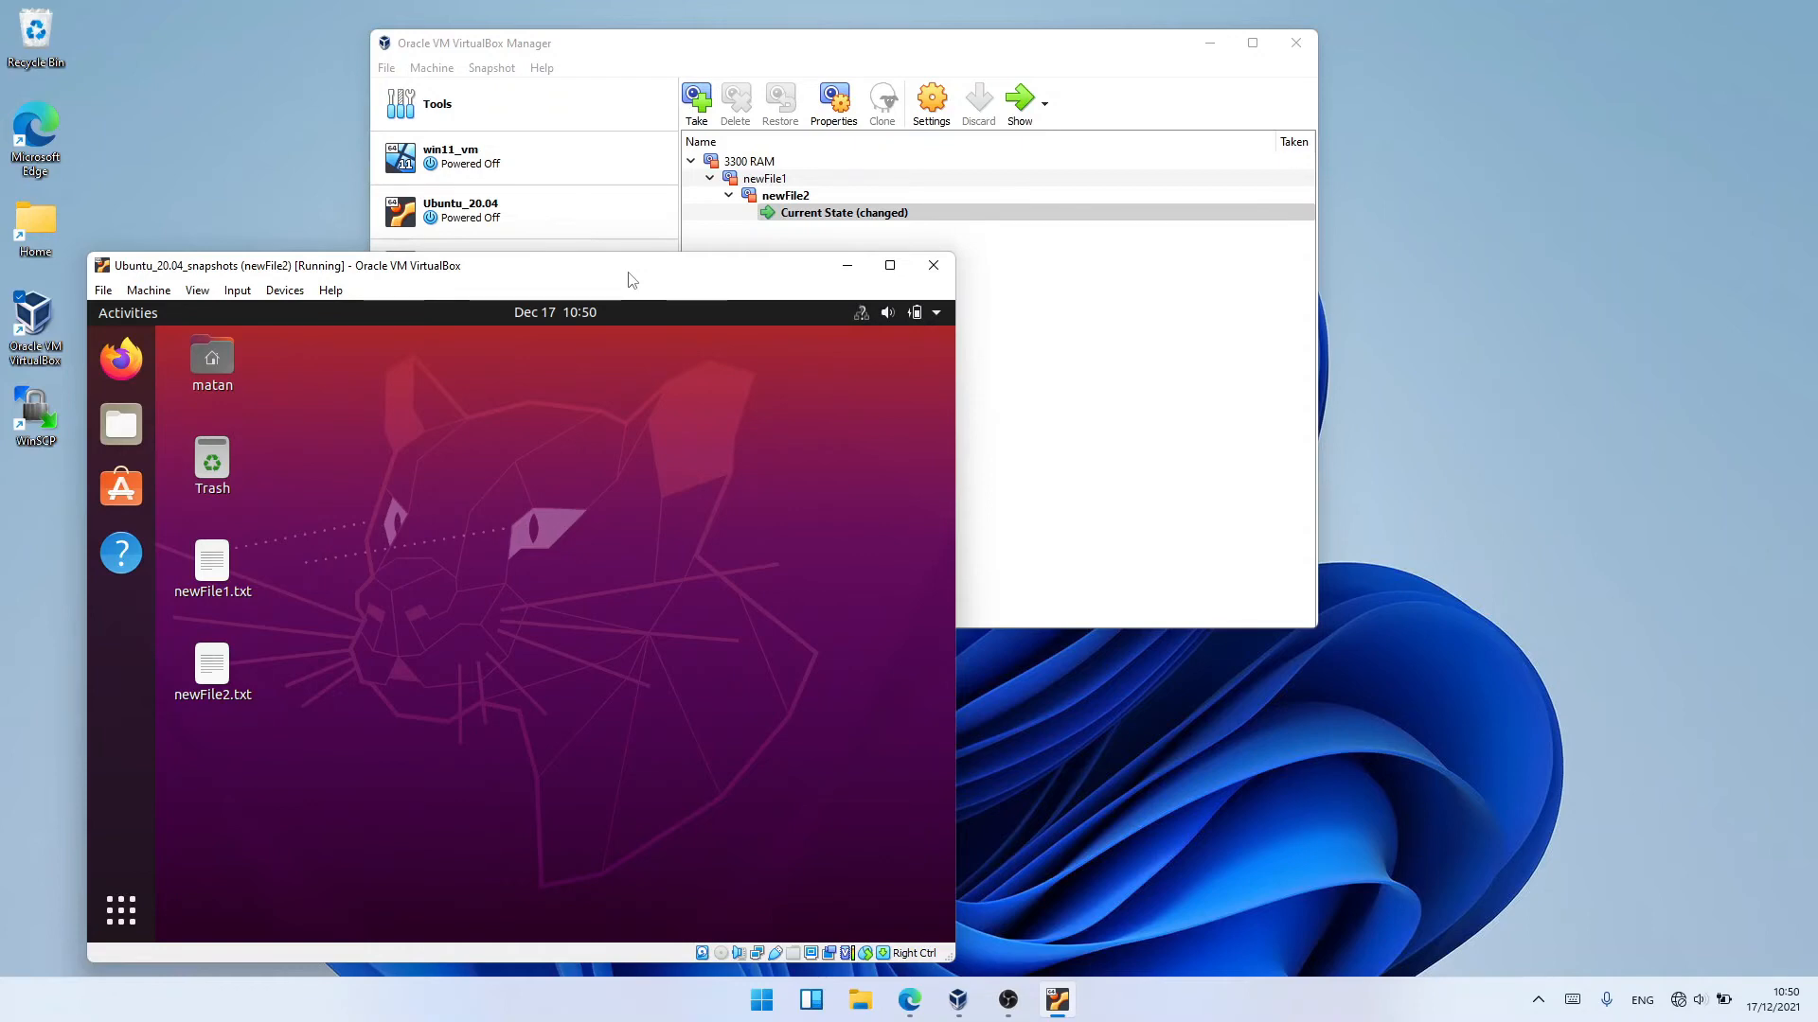
Open File Explorer, browse to the Ubuntu_20.04_snapshots VM's Snapshots folder, and inspect the snapshot disk image files
left_click(863, 1001)
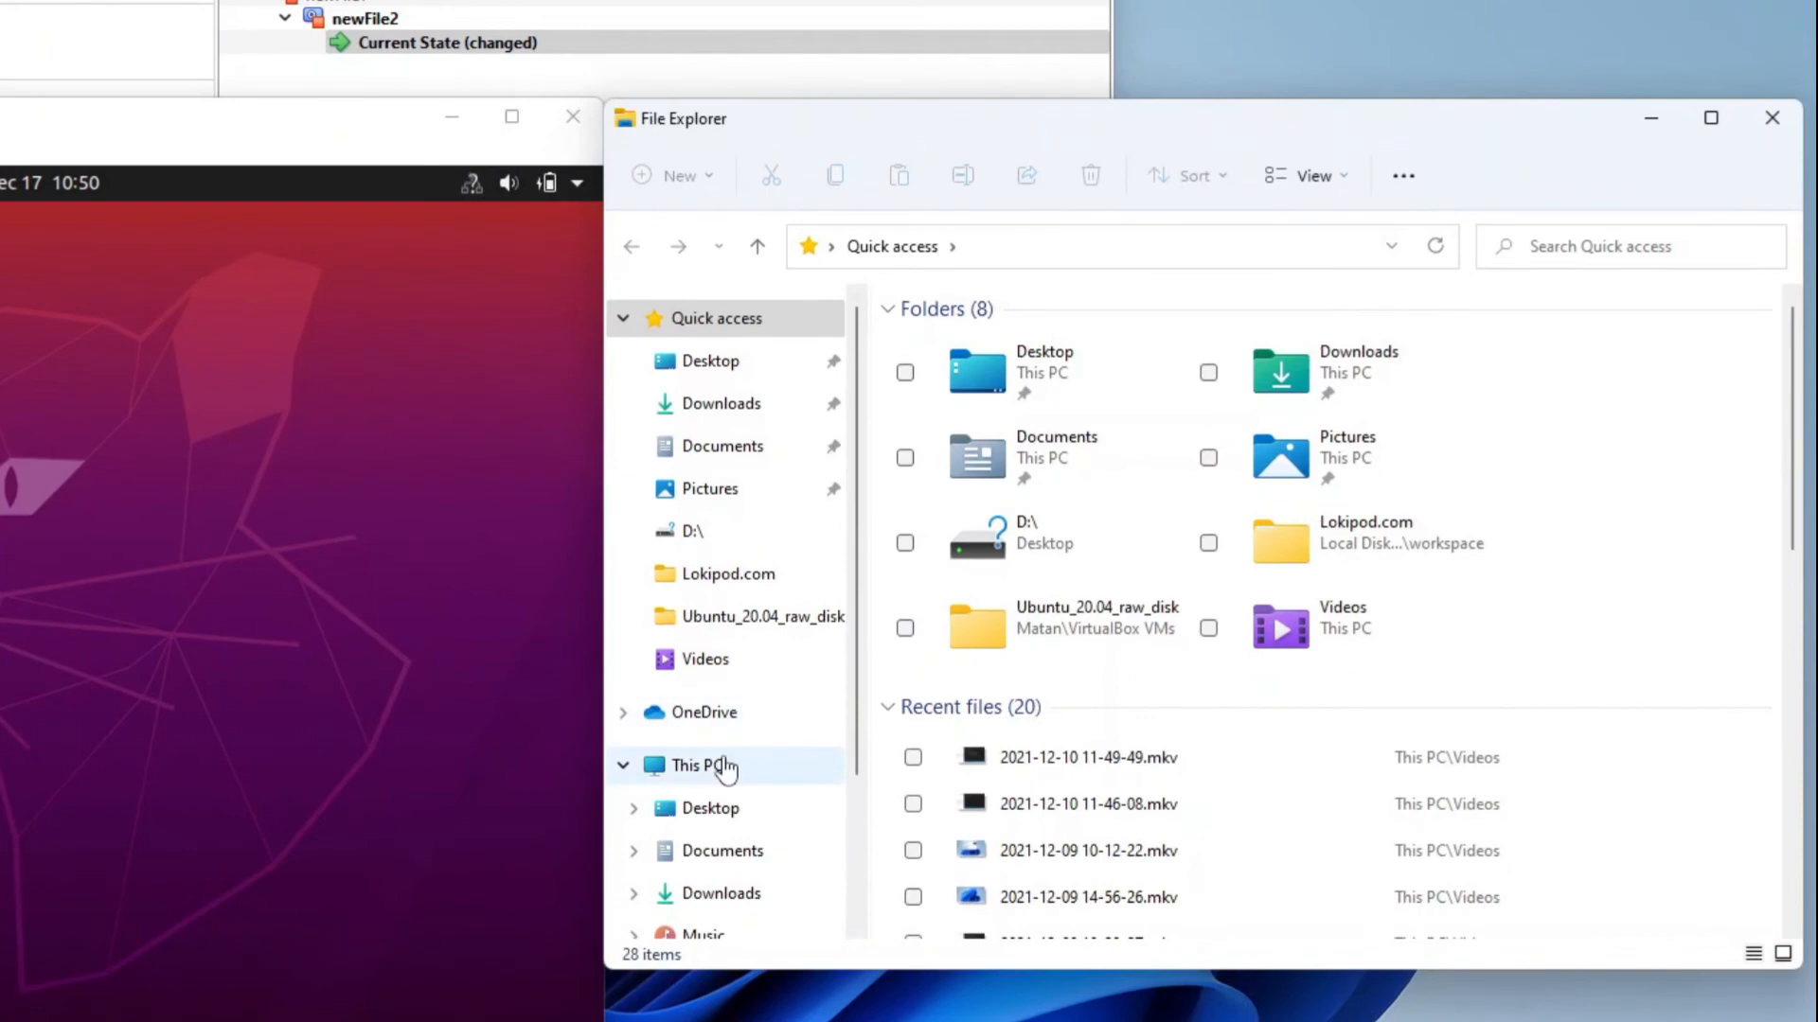
left_click(723, 762)
double_click(1035, 605)
double_click(1013, 519)
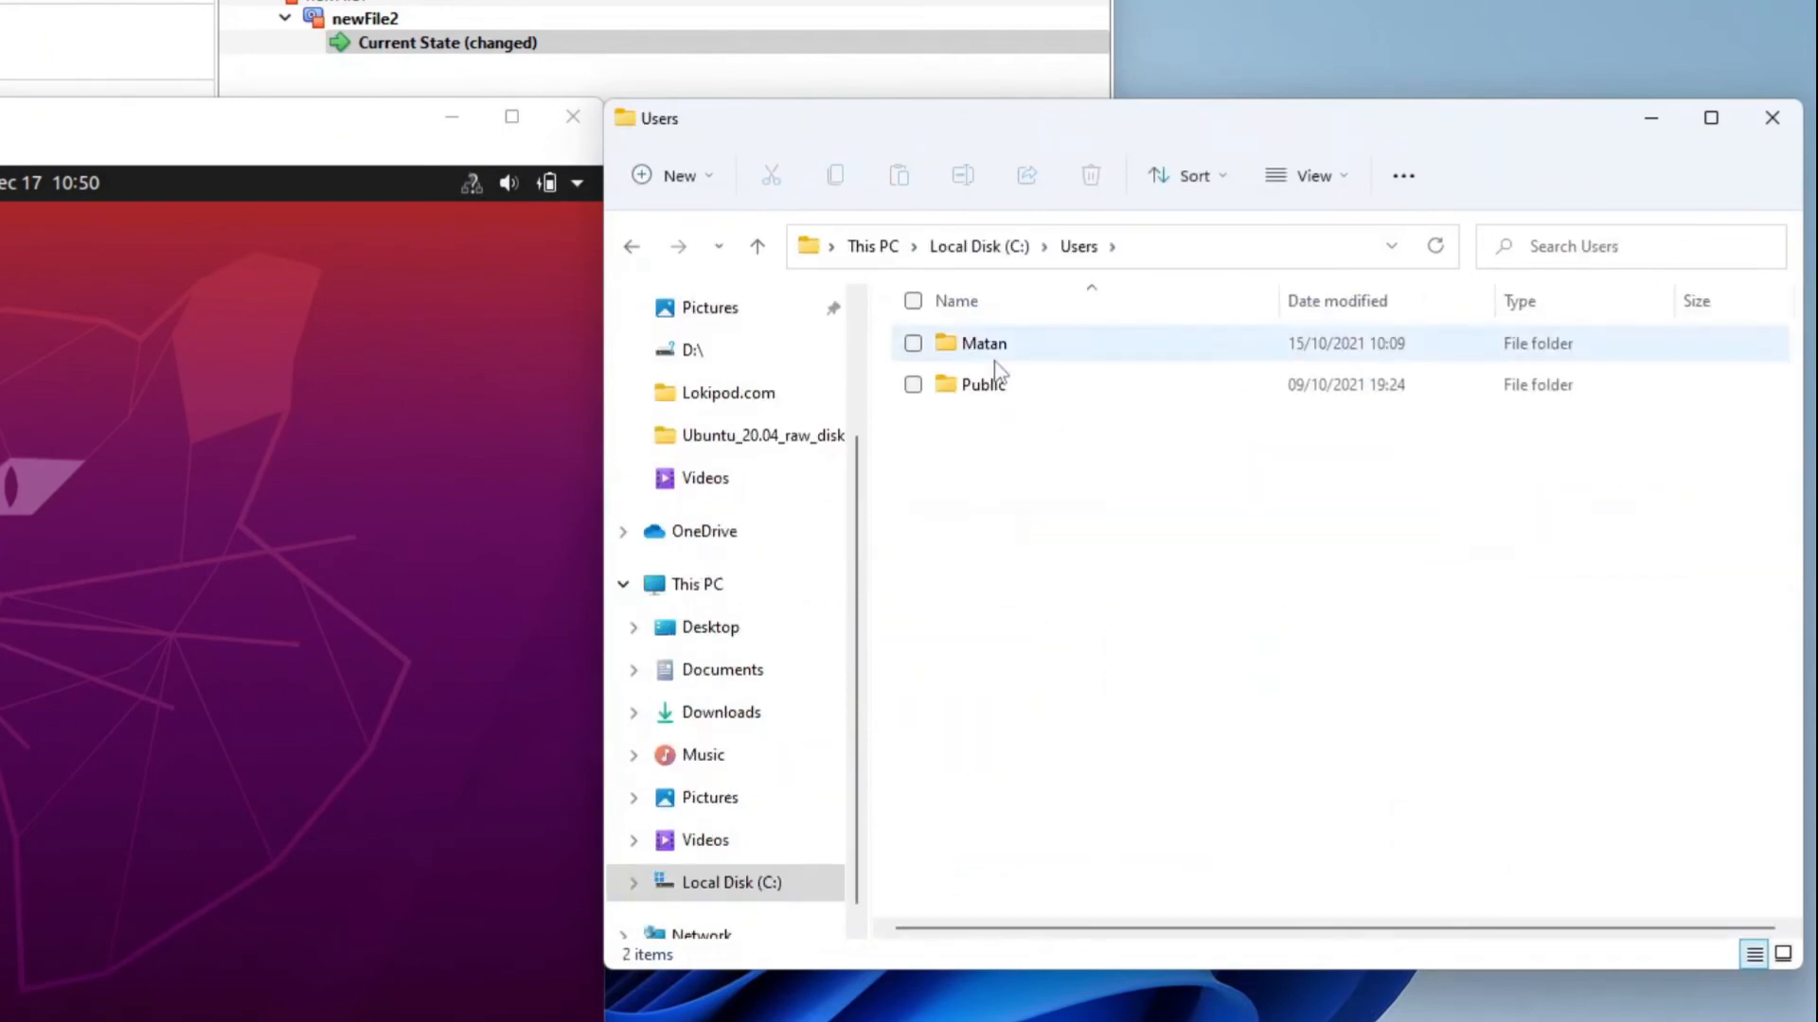
double_click(994, 350)
scroll(1060, 616, "down", 3)
double_click(1064, 820)
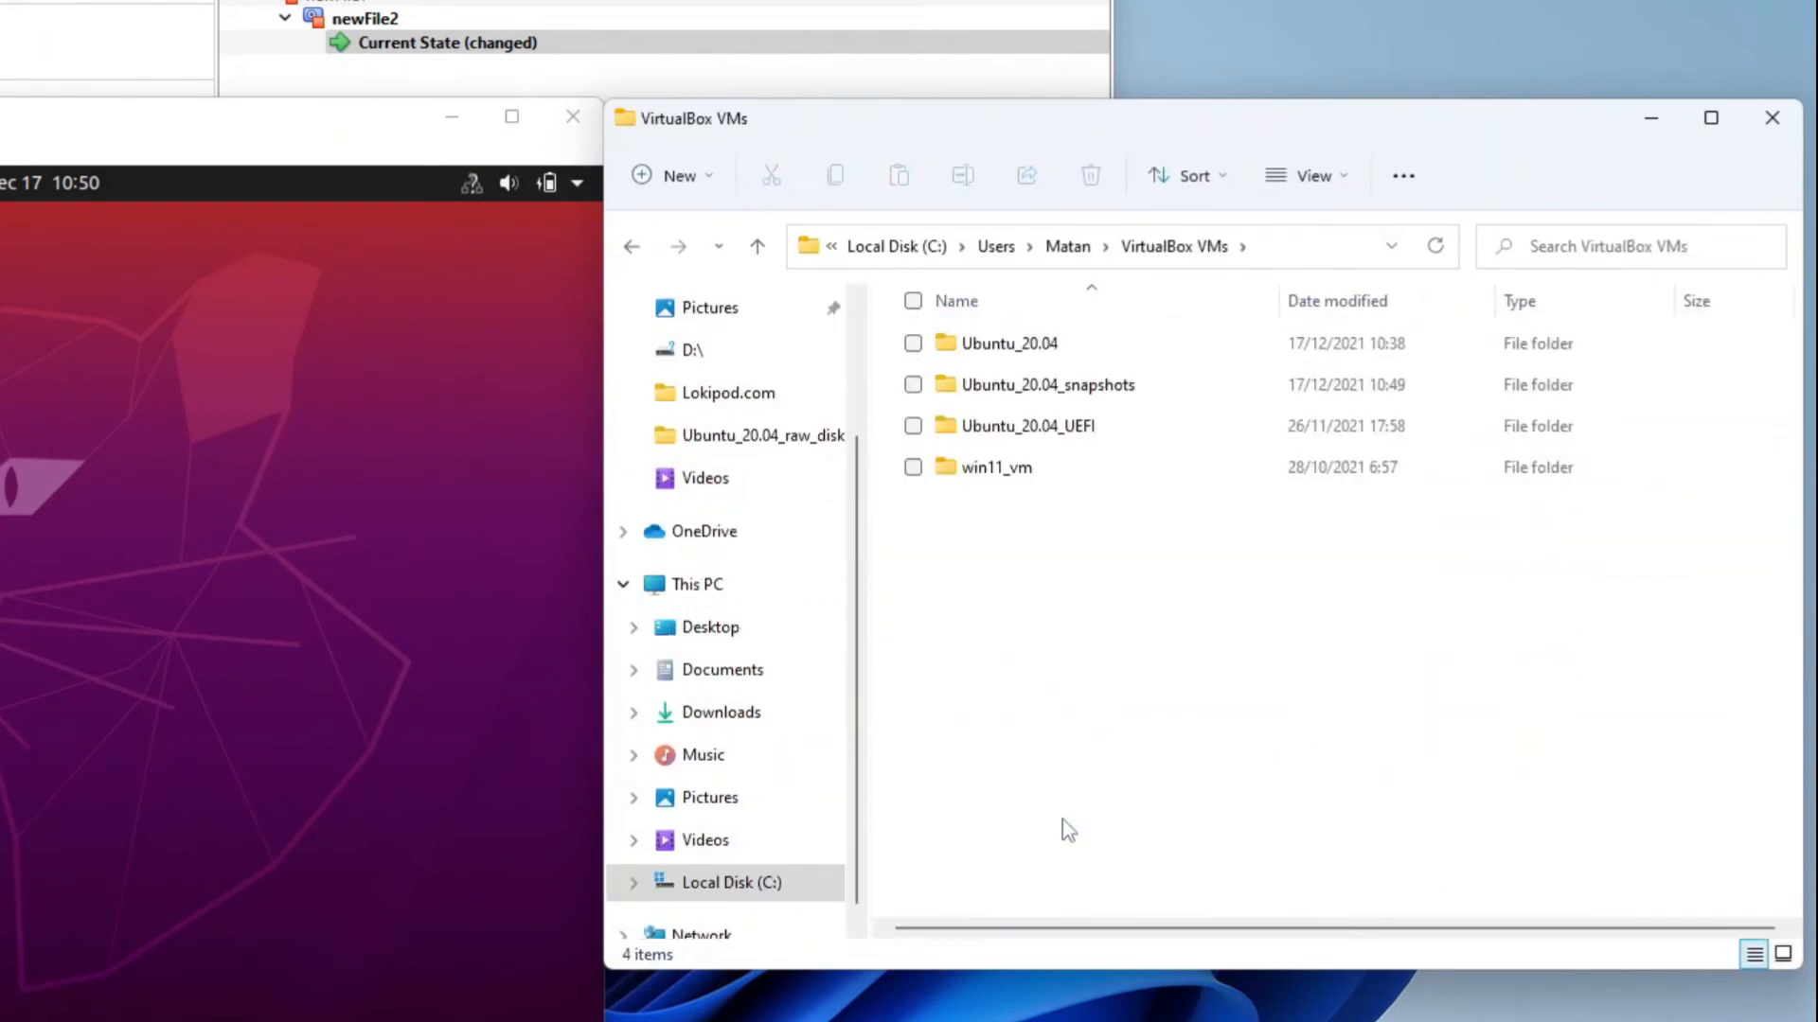
double_click(1051, 386)
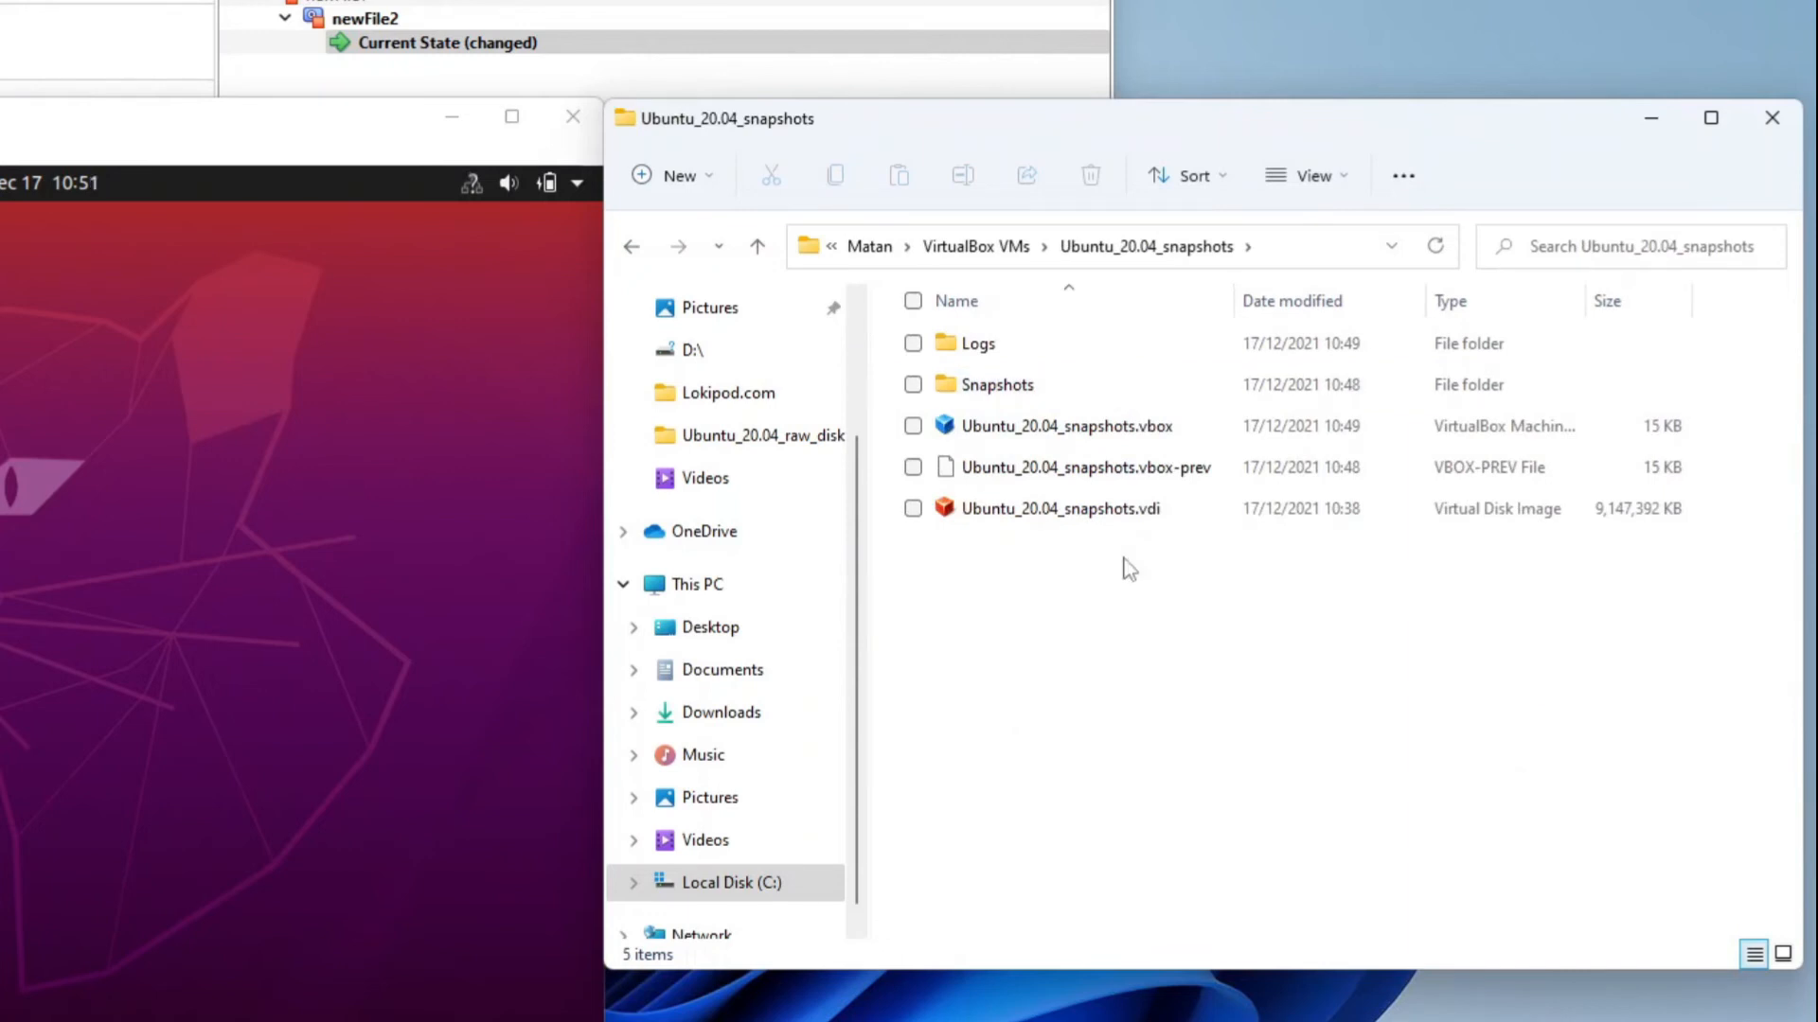
double_click(1047, 385)
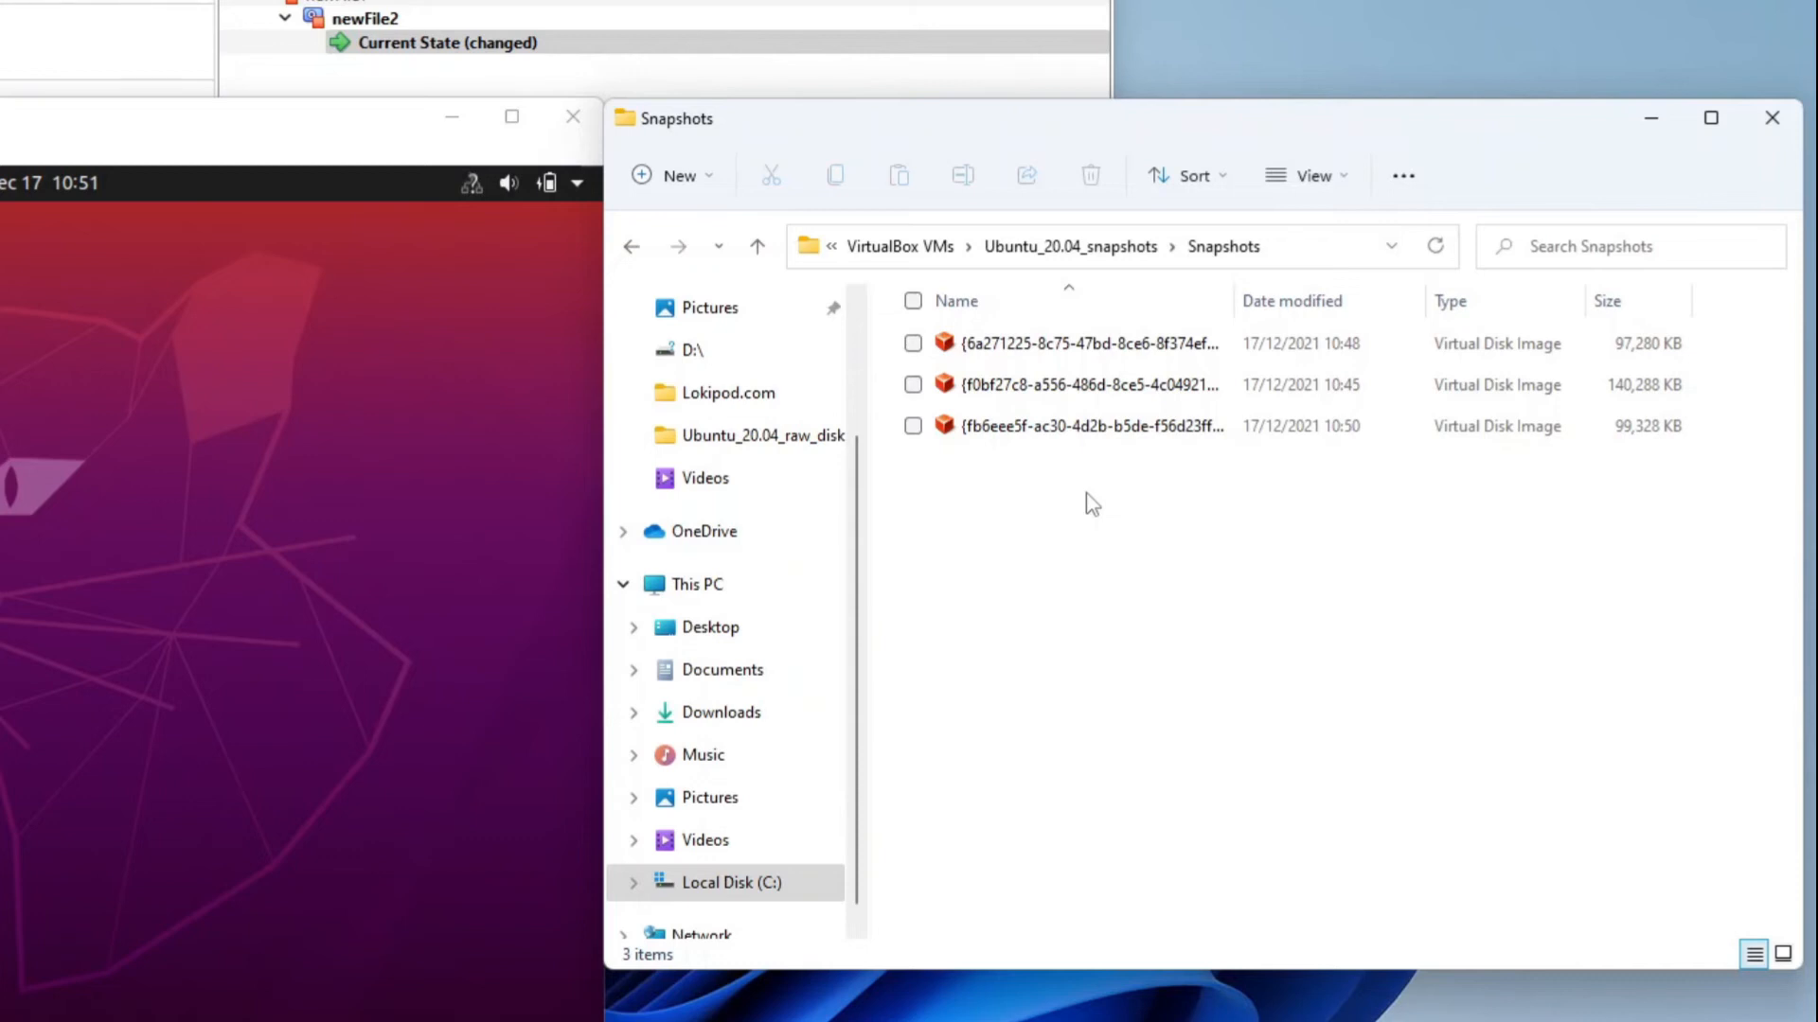
left_click(1095, 346)
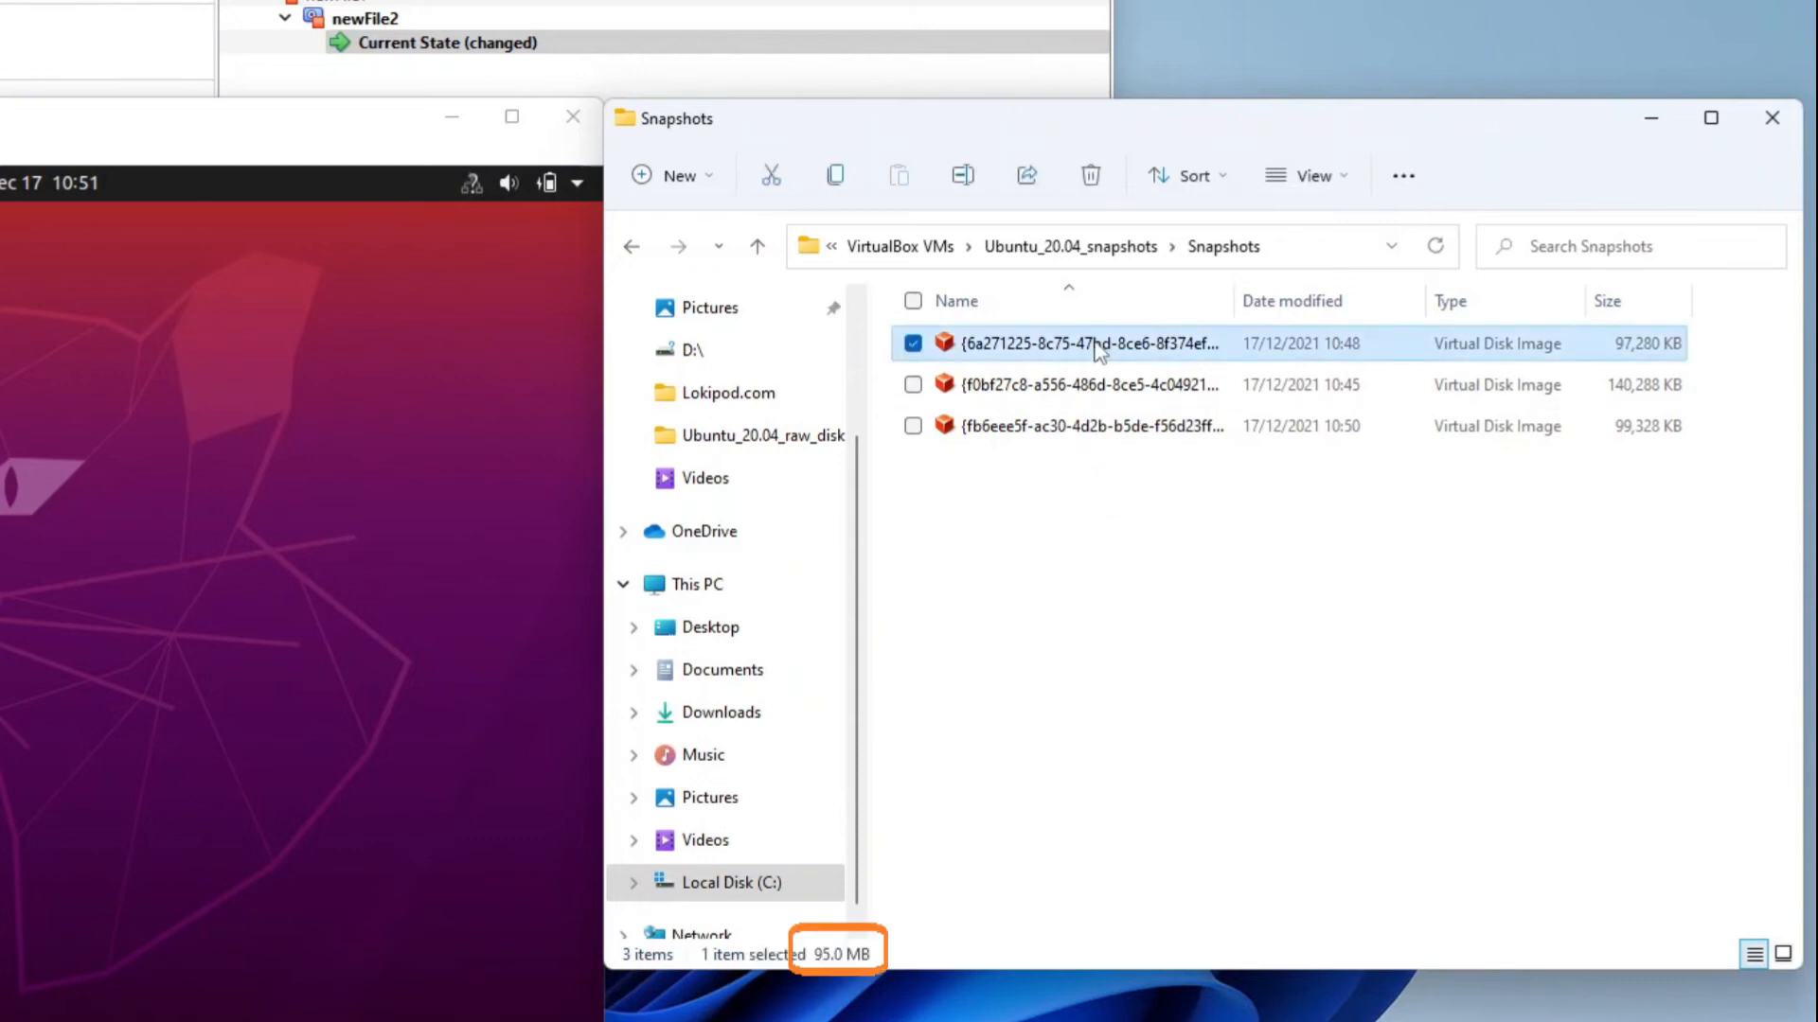
key("Down")
key("Down")
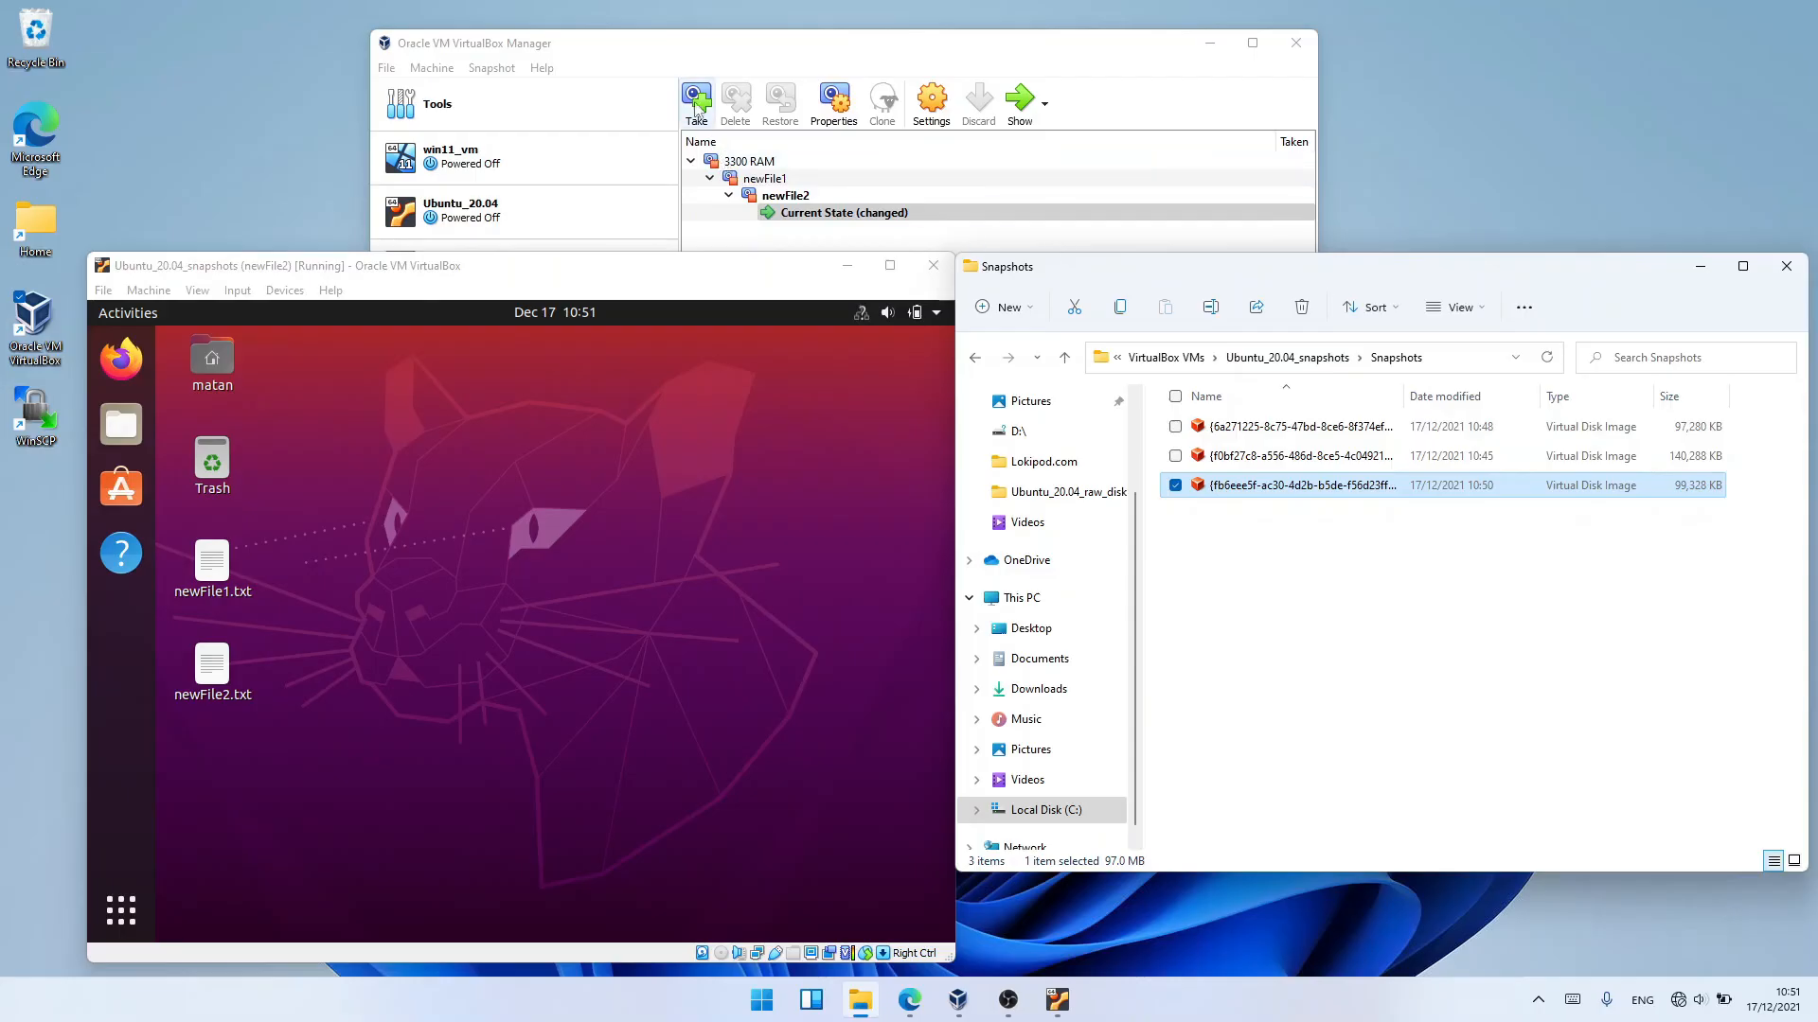
Take a snapshot of the running machine named newFile2_running, then inspect the new .sav file in the Snapshots folder
left_click(696, 97)
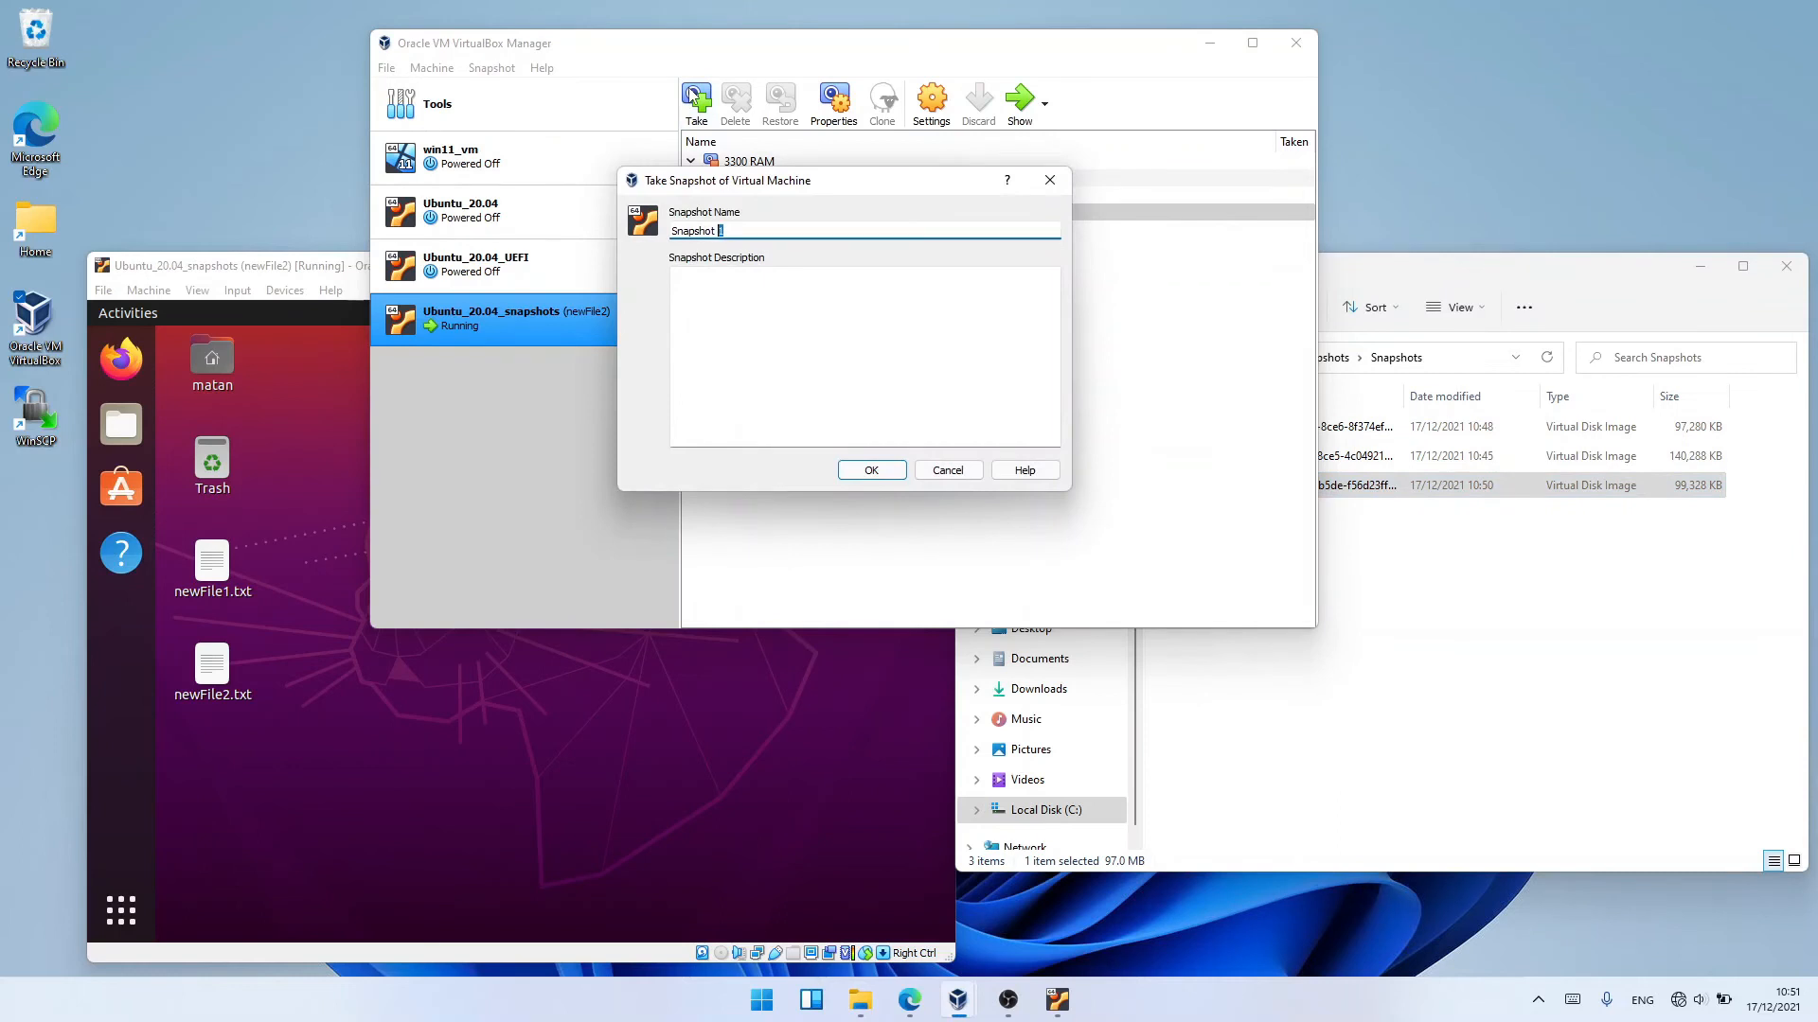
type("newFile2_running")
left_click(842, 473)
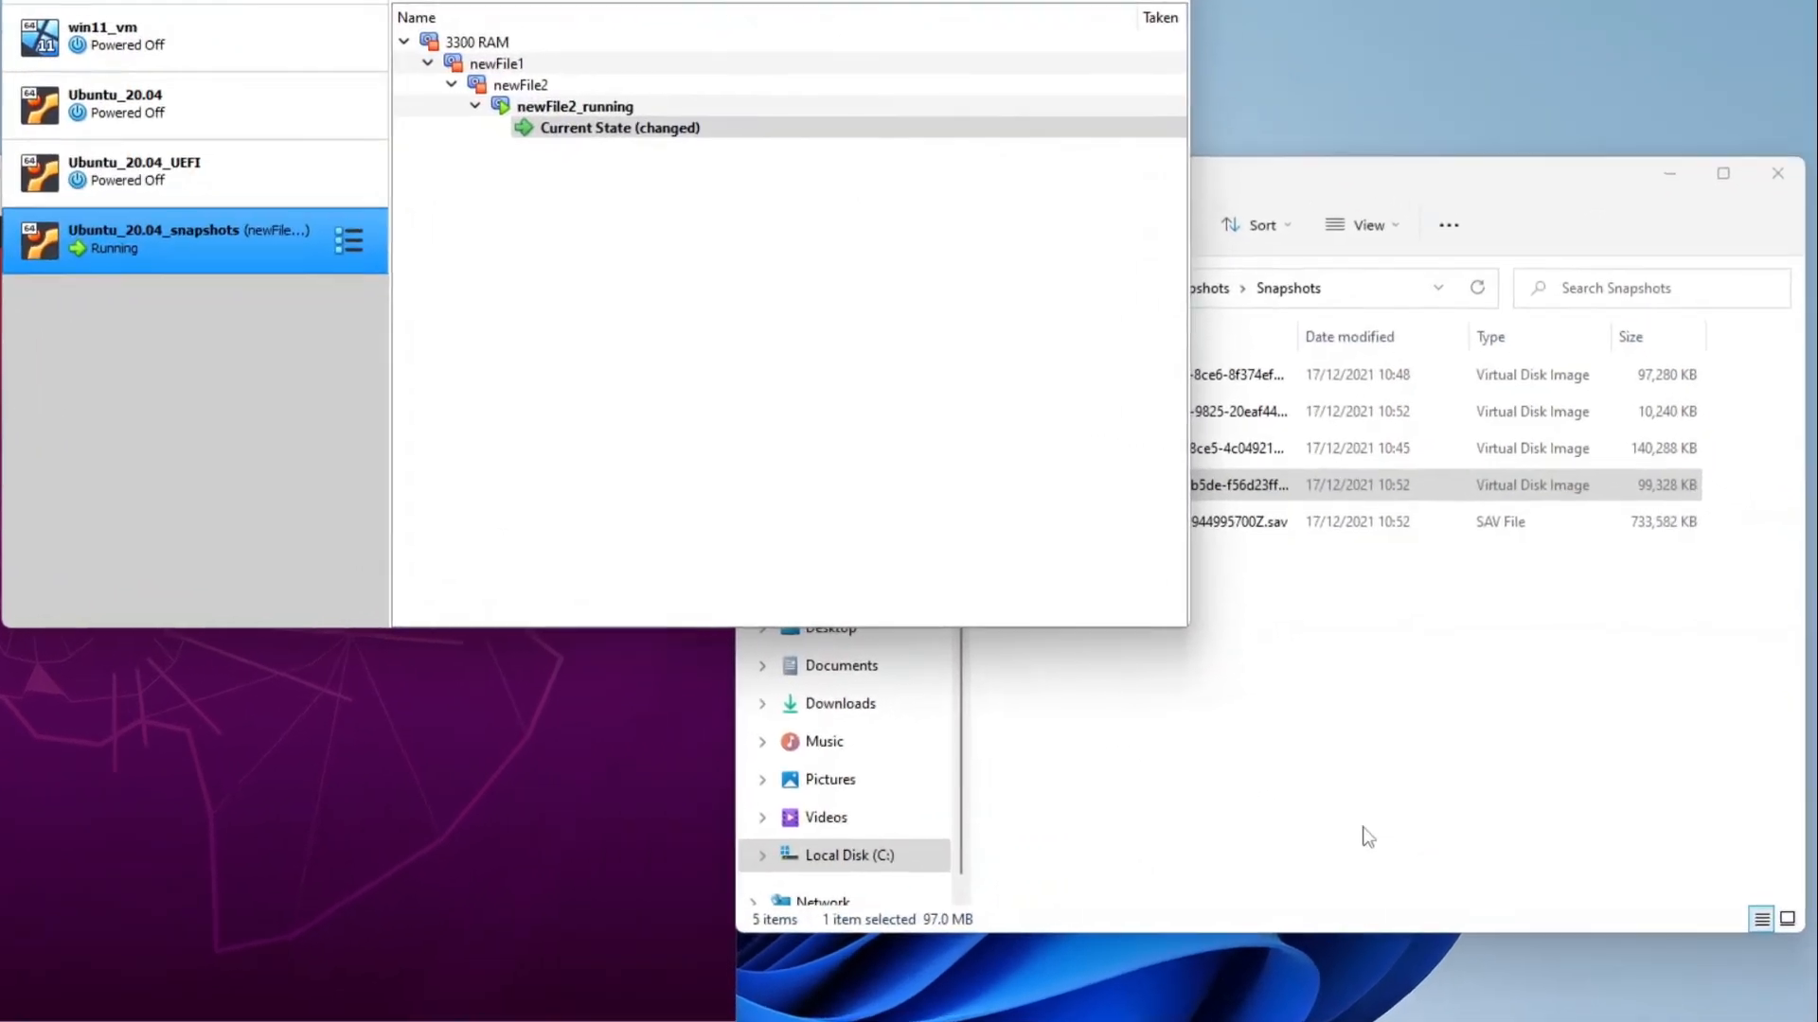
left_click(1458, 794)
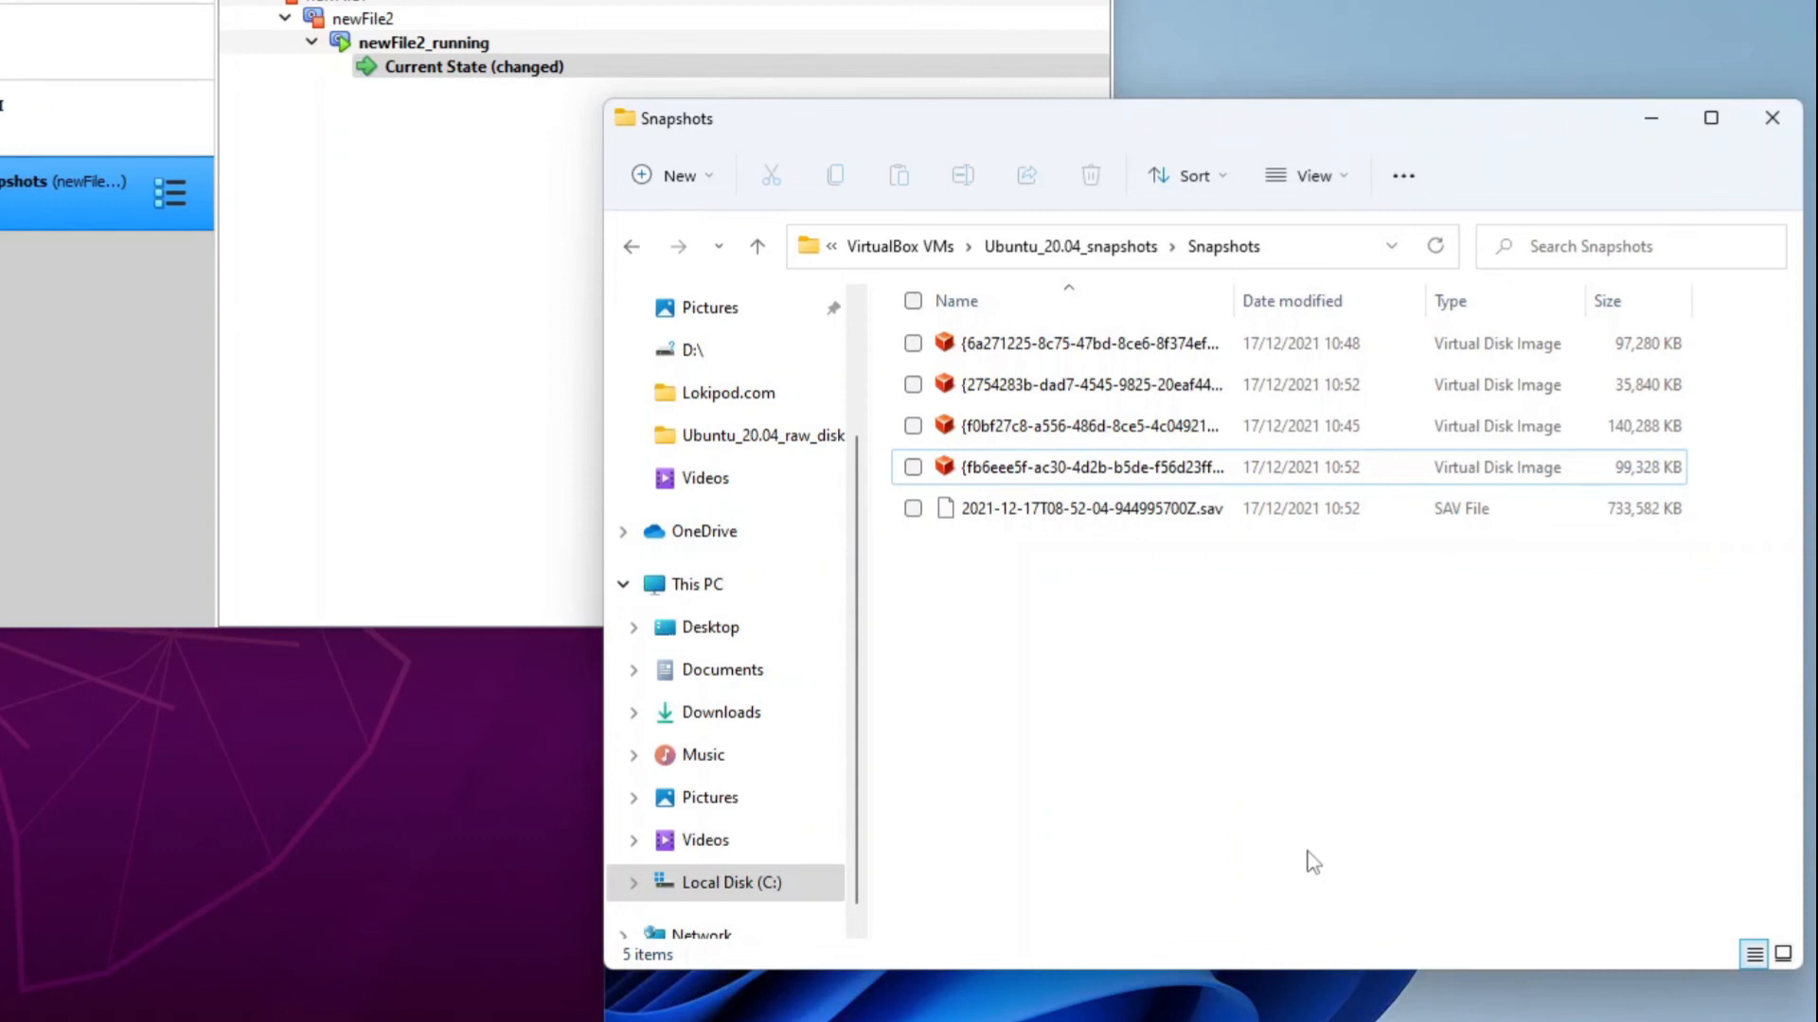
left_click(1125, 524)
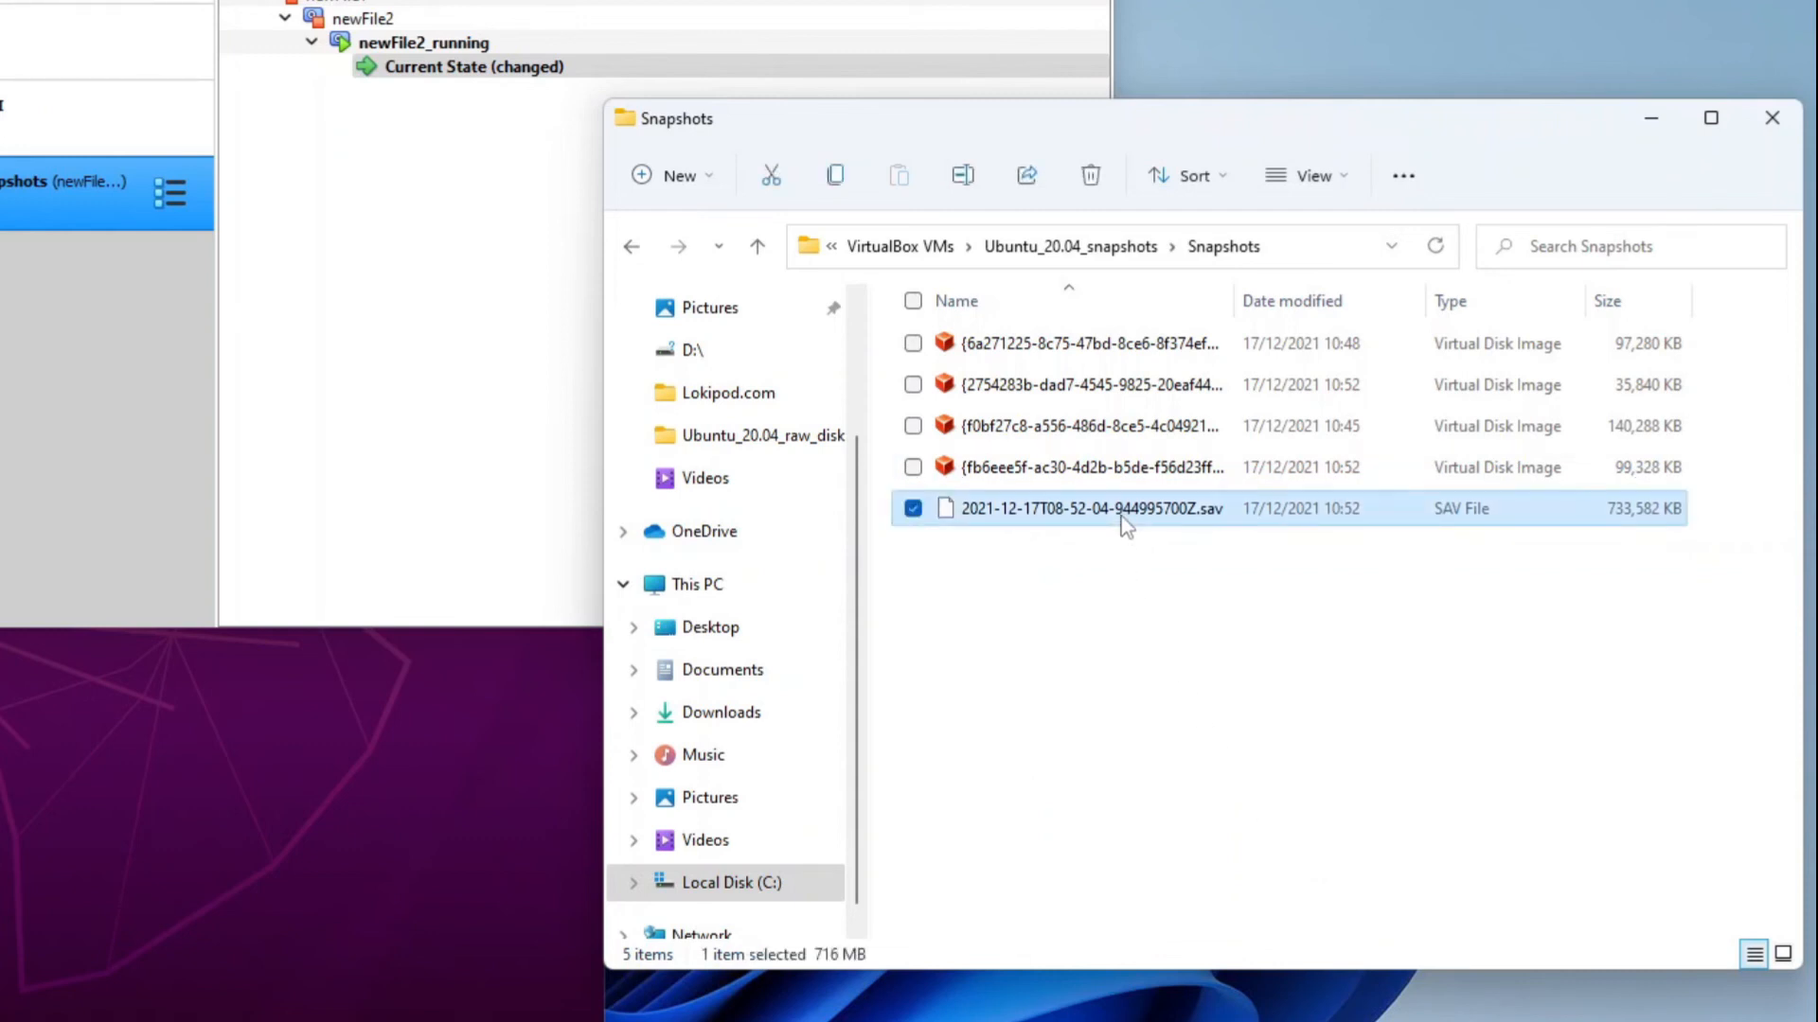